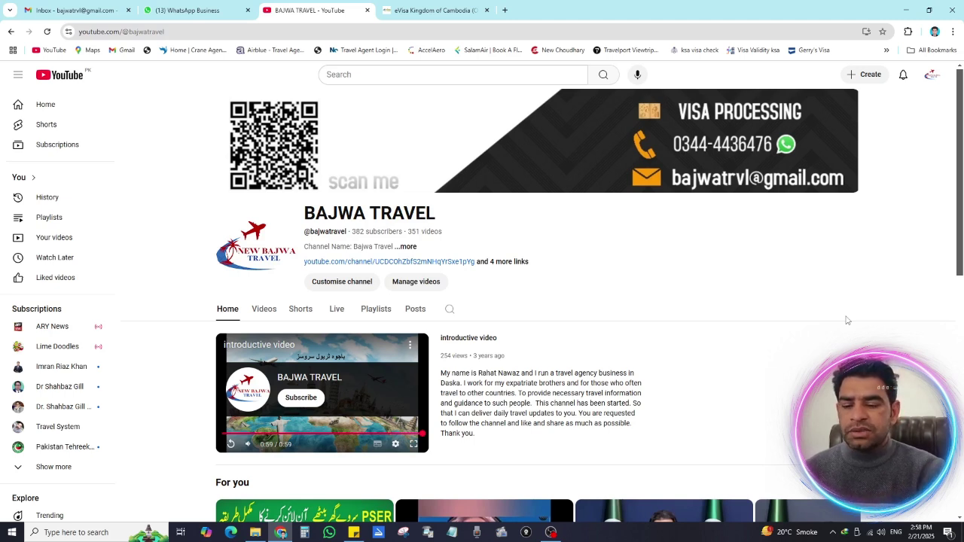
- Switch from the YouTube channel to the open 'eVisa Kingdom of Cambodia' browser tab
left_click(435, 10)
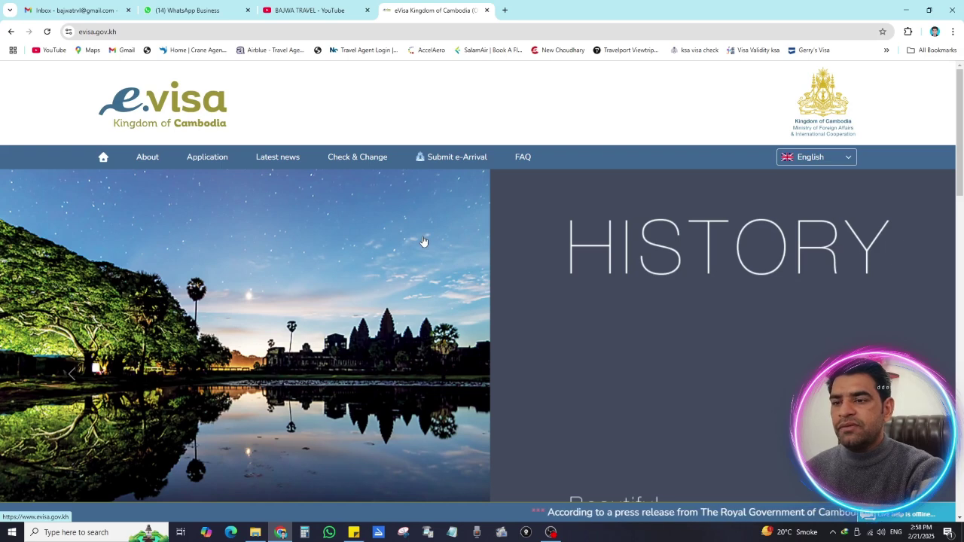
- Start a new e-Visa application from the home page's Apply now button
scroll(422, 241, "down", 2)
scroll(423, 241, "down", 4)
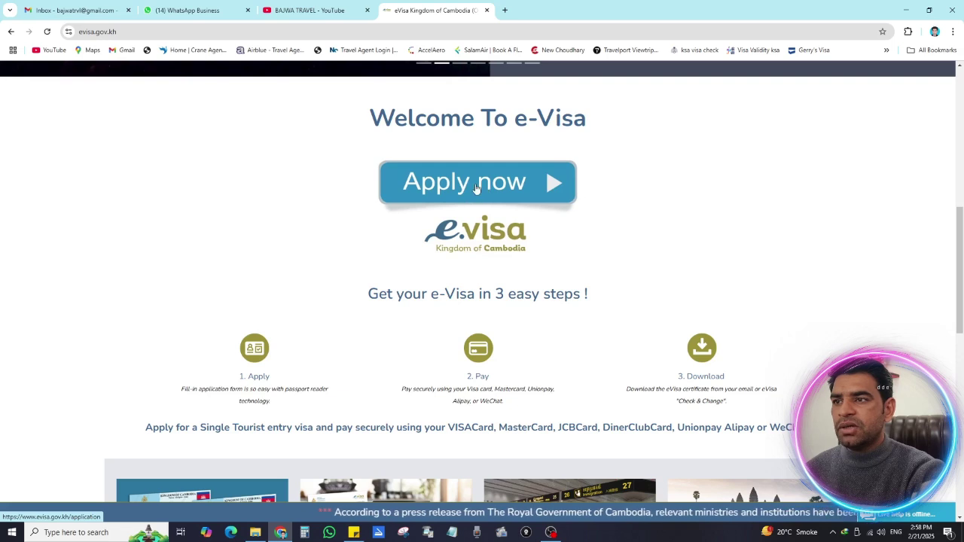
left_click(527, 186)
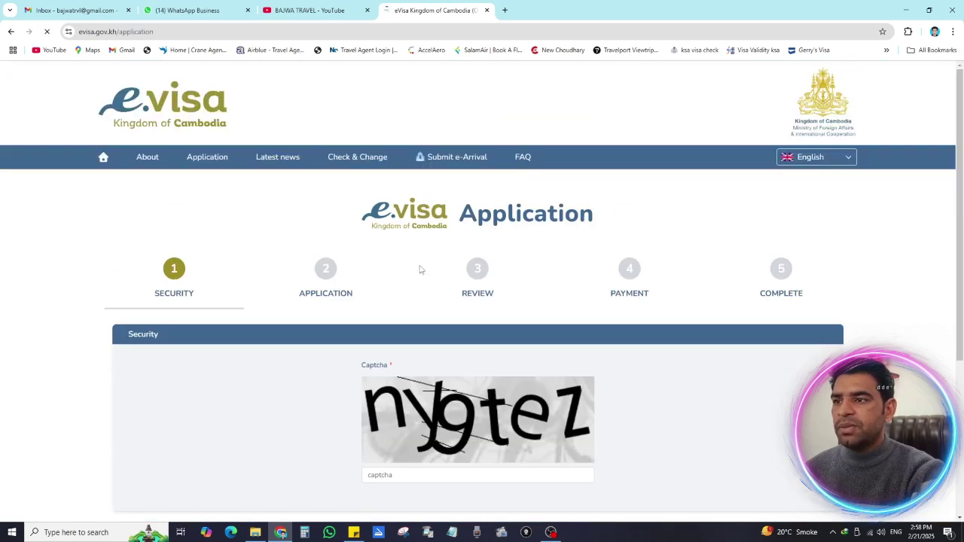
- Enter the captcha characters 'ny9' in the Security step's captcha field
scroll(422, 293, "down", 2)
left_click(418, 323)
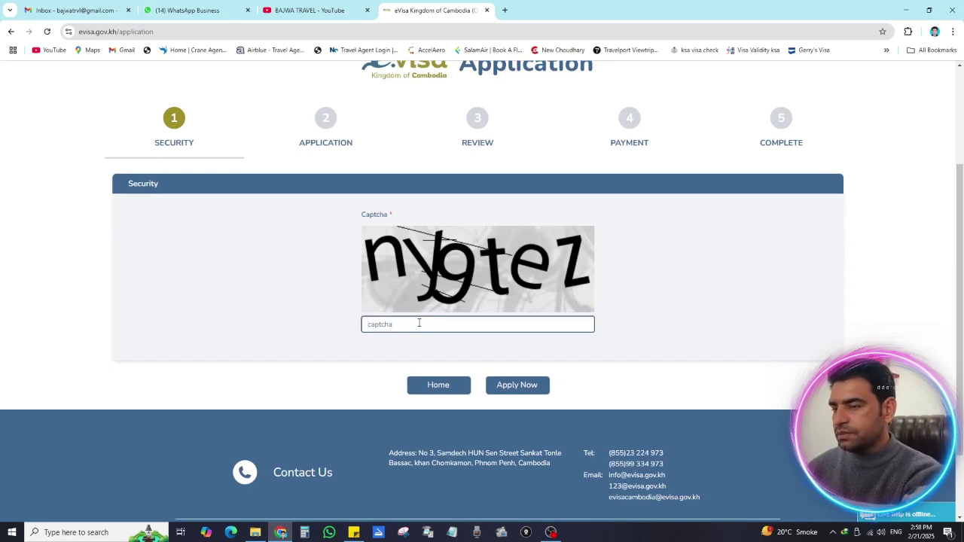
type("ny")
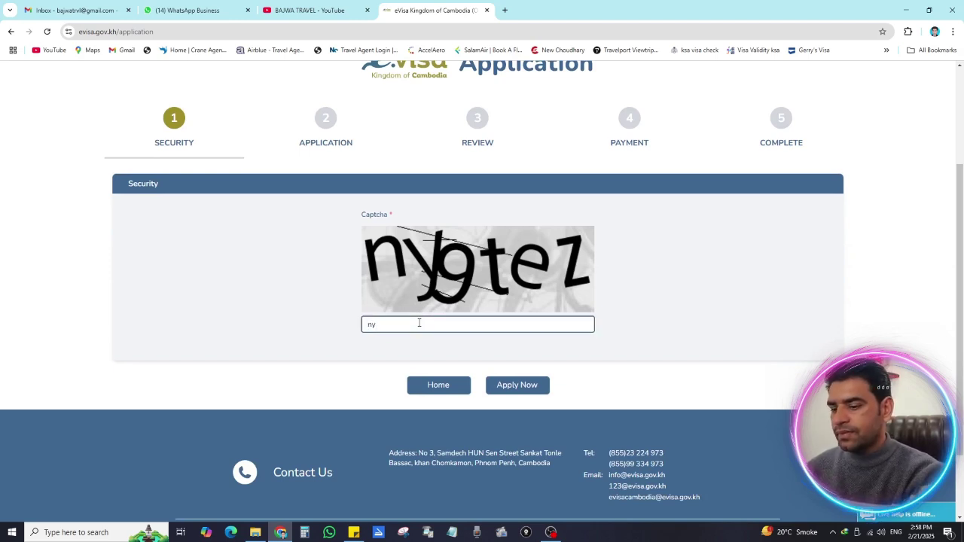
type("9tez")
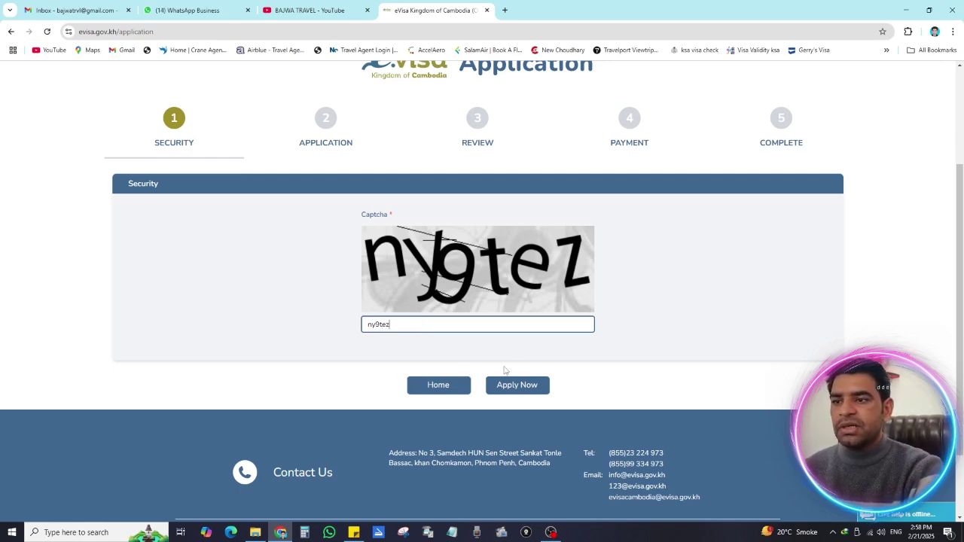
- Submit the captcha and look over the blank personal, passport and document form
left_click(532, 388)
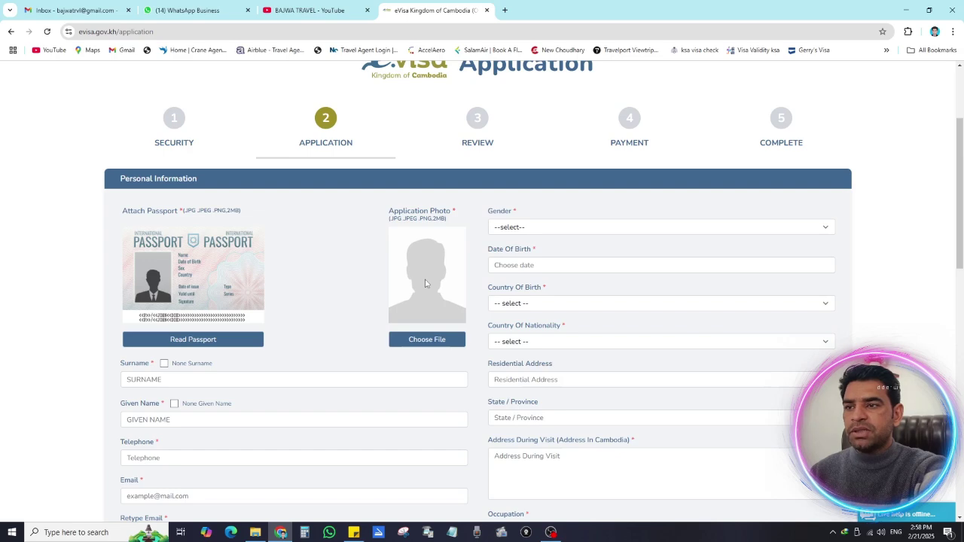
scroll(423, 284, "down", 8)
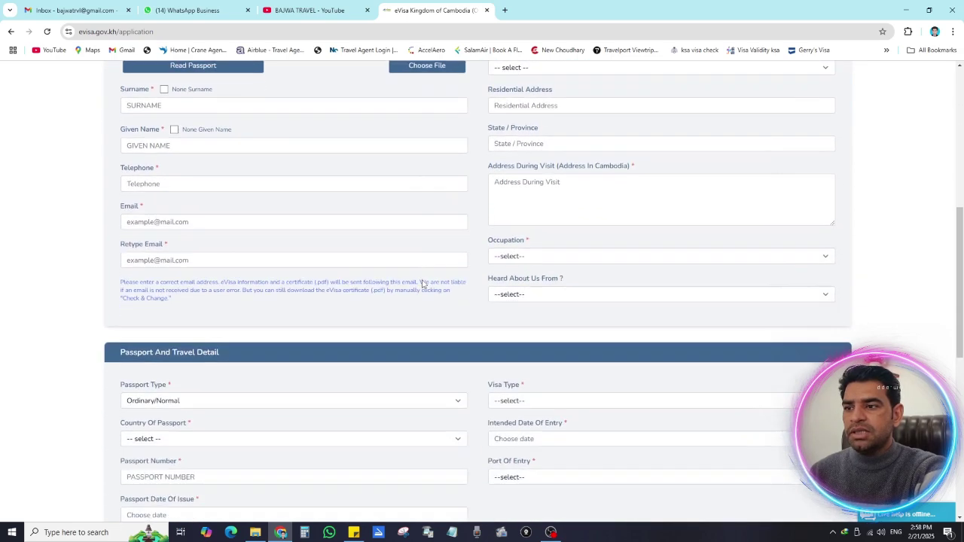
scroll(422, 284, "down", 1)
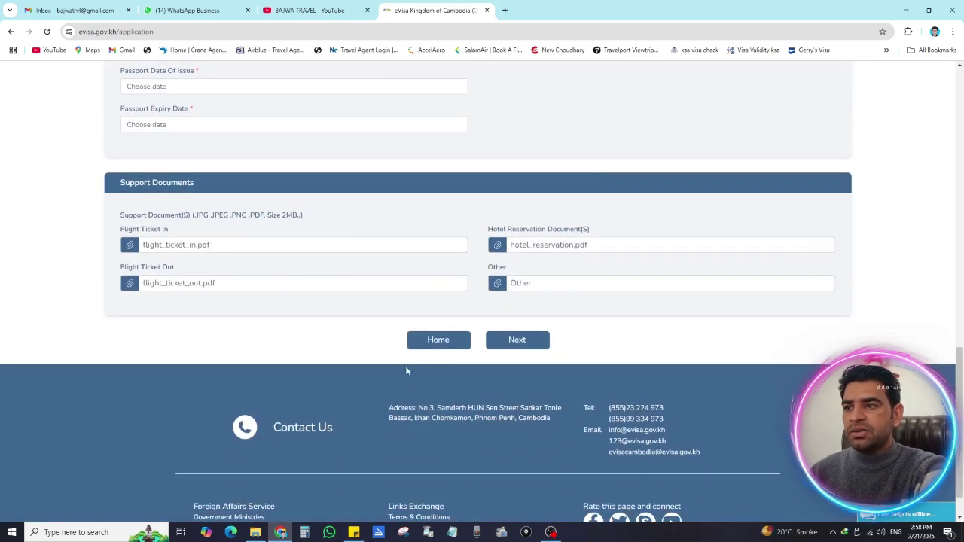
scroll(406, 377, "up", 3)
scroll(422, 386, "up", 6)
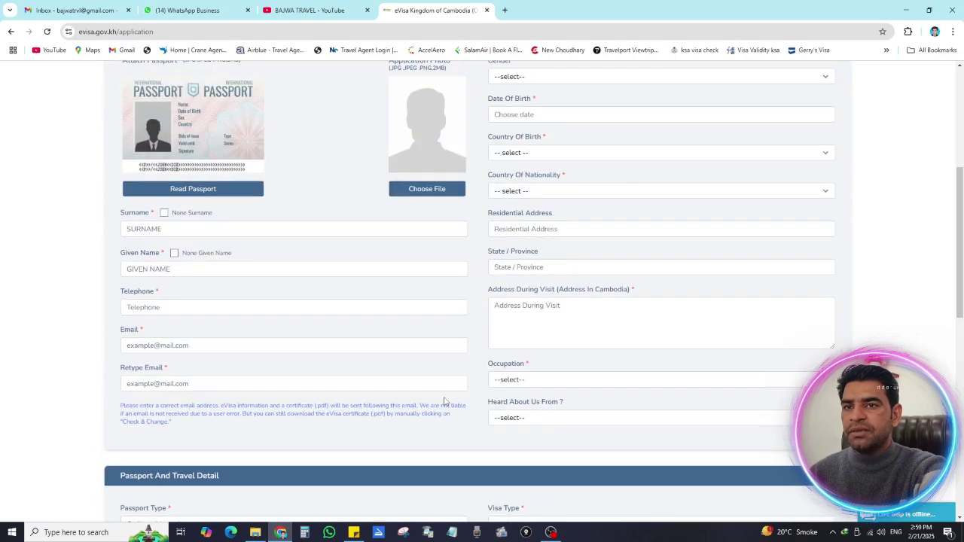
scroll(446, 396, "down", 1)
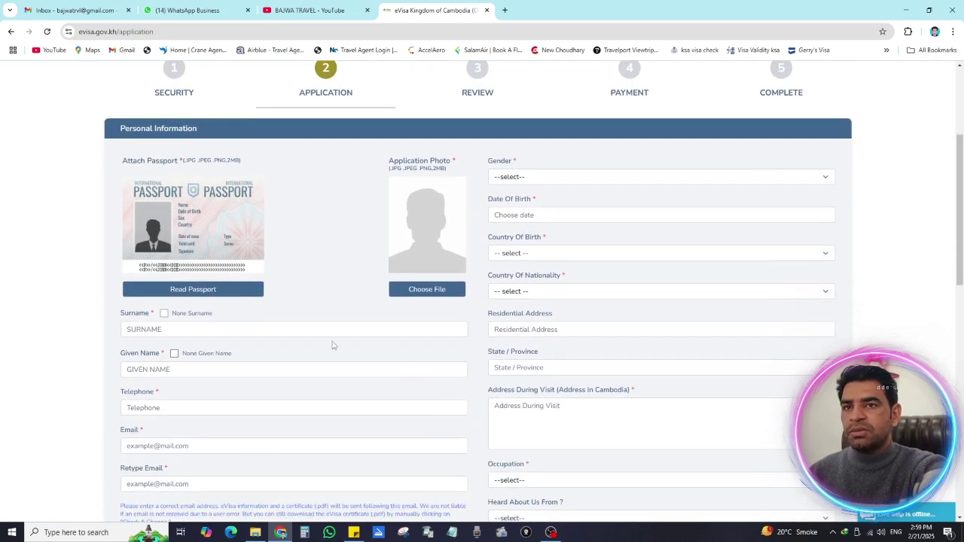
scroll(239, 326, "down", 1)
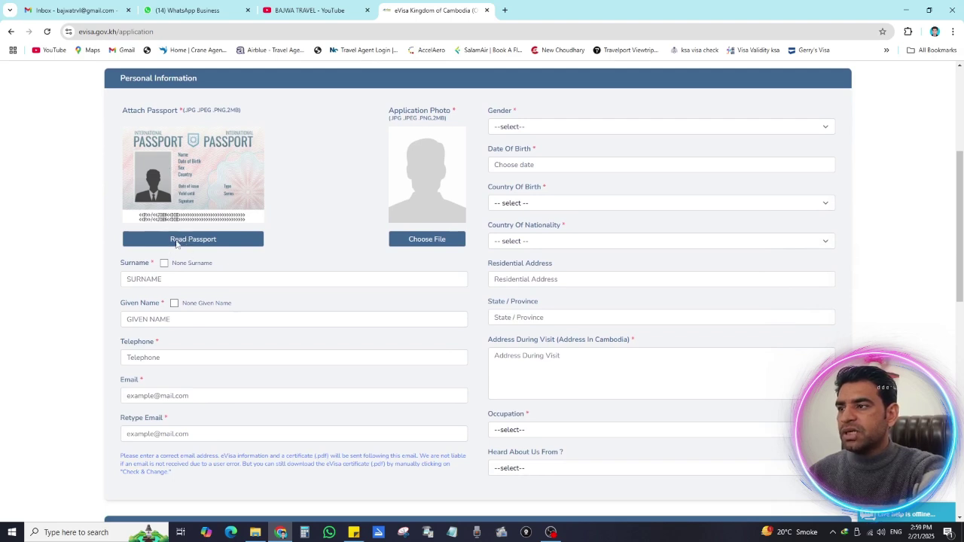
- Upload the PP-1 passport image from Downloads and scan it to auto-fill personal details
left_click(216, 243)
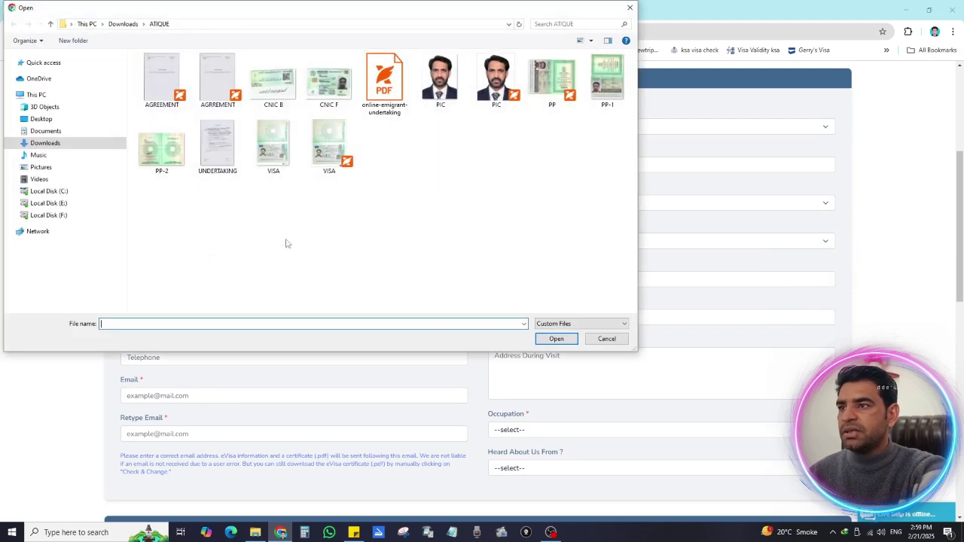
left_click(608, 81)
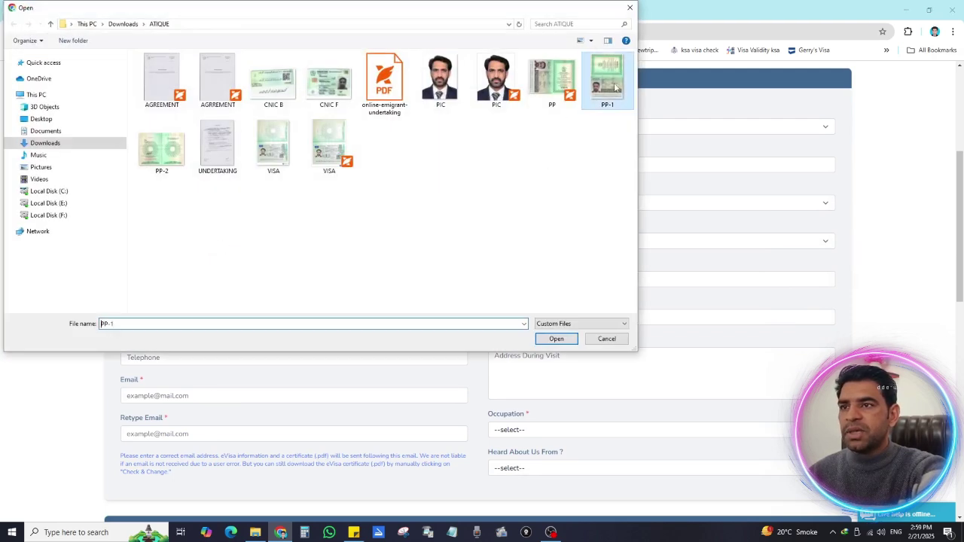
left_click(556, 338)
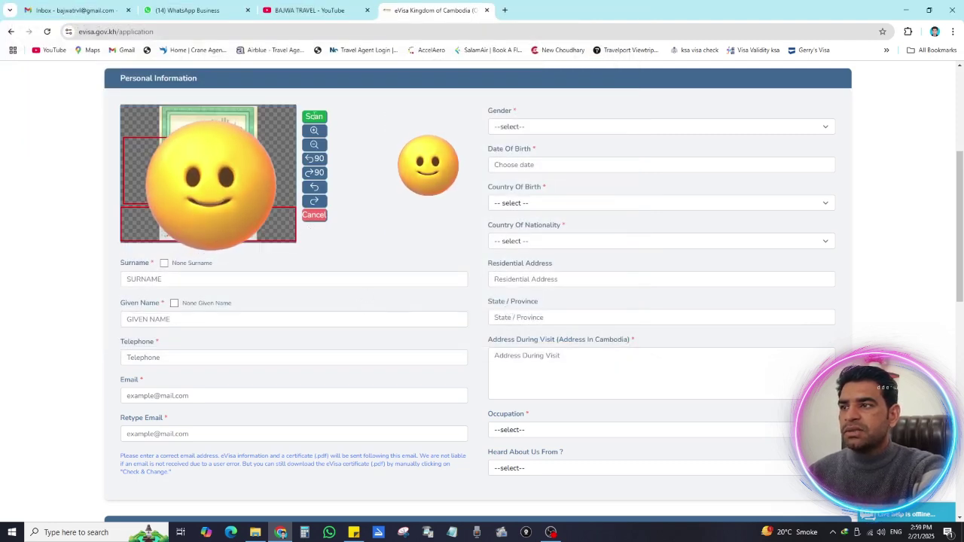
left_click(315, 122)
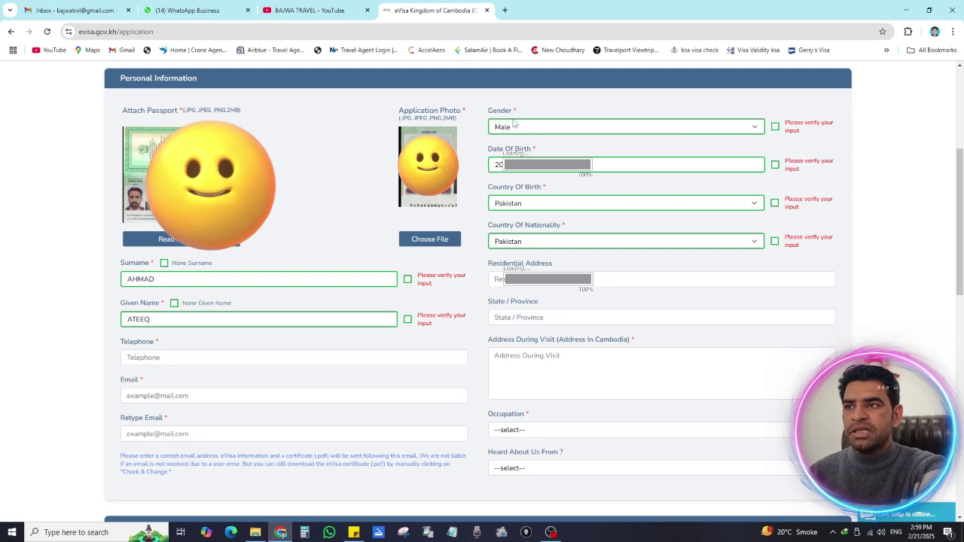
- Tick the verify boxes for gender, date of birth, birth country, nationality, surname and given name
left_click(775, 128)
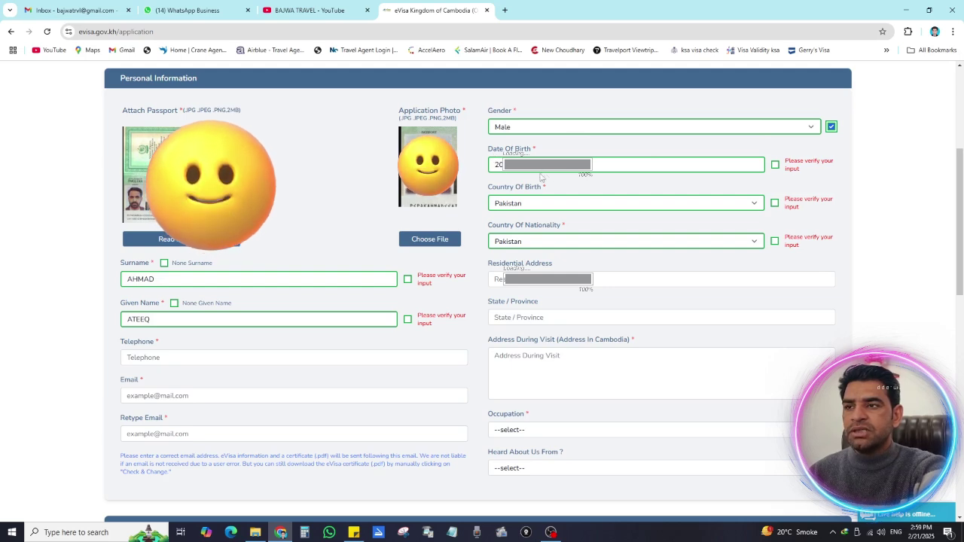
left_click(775, 165)
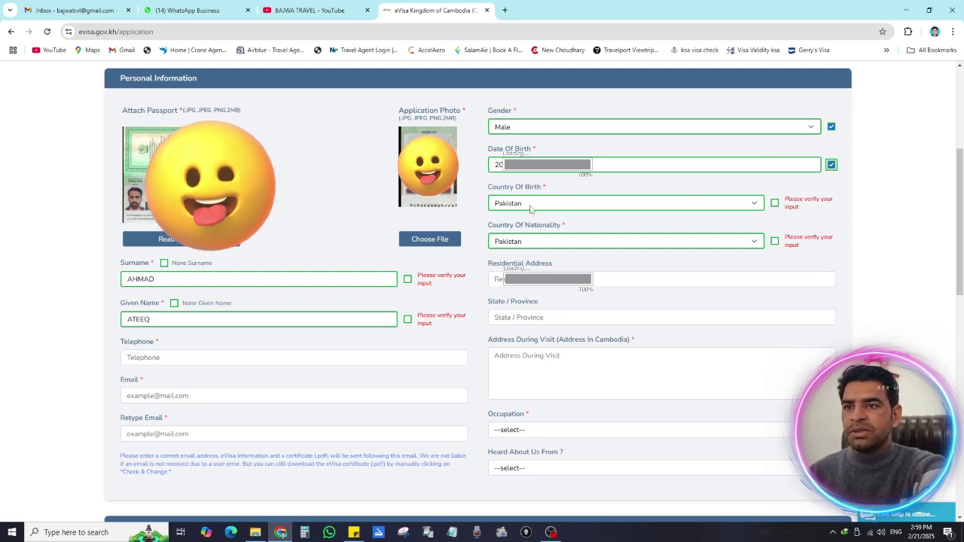
left_click(774, 204)
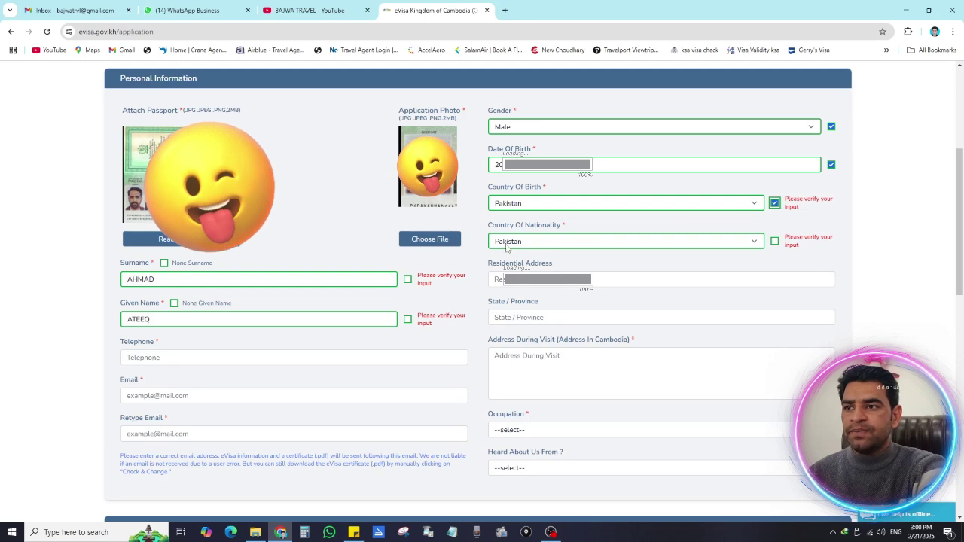
left_click(773, 242)
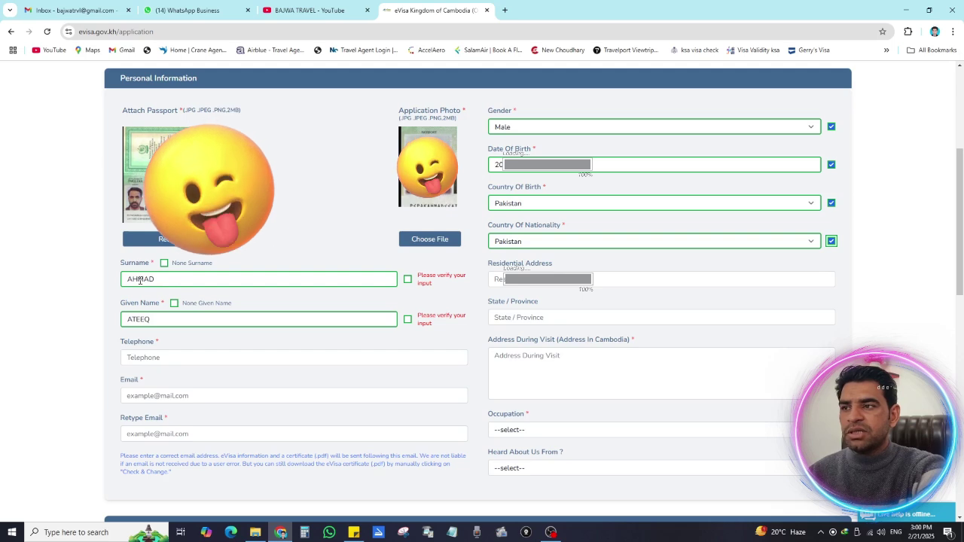
left_click(408, 279)
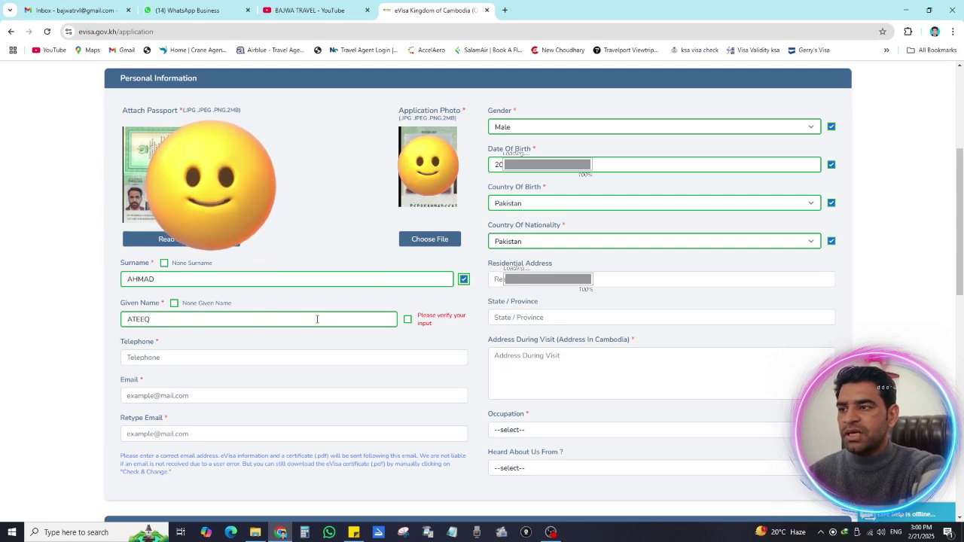
left_click(408, 320)
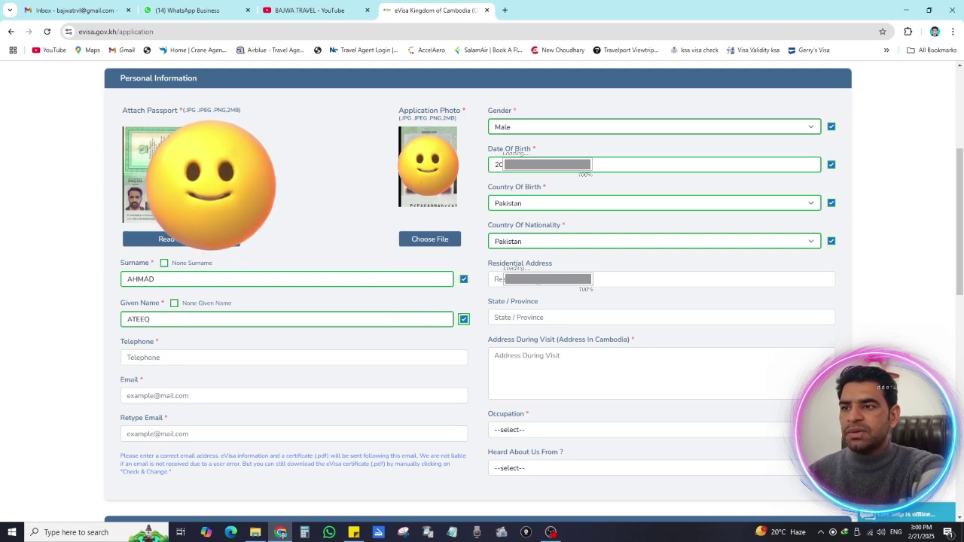
- Fill in the residential address, PUNJAB as state/province, and the telephone number
left_click(542, 279)
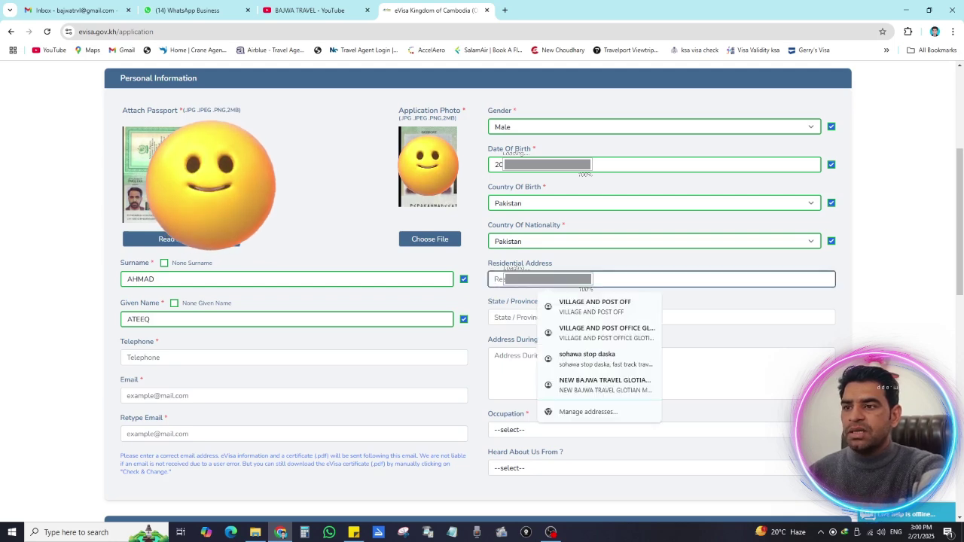
type("DF")
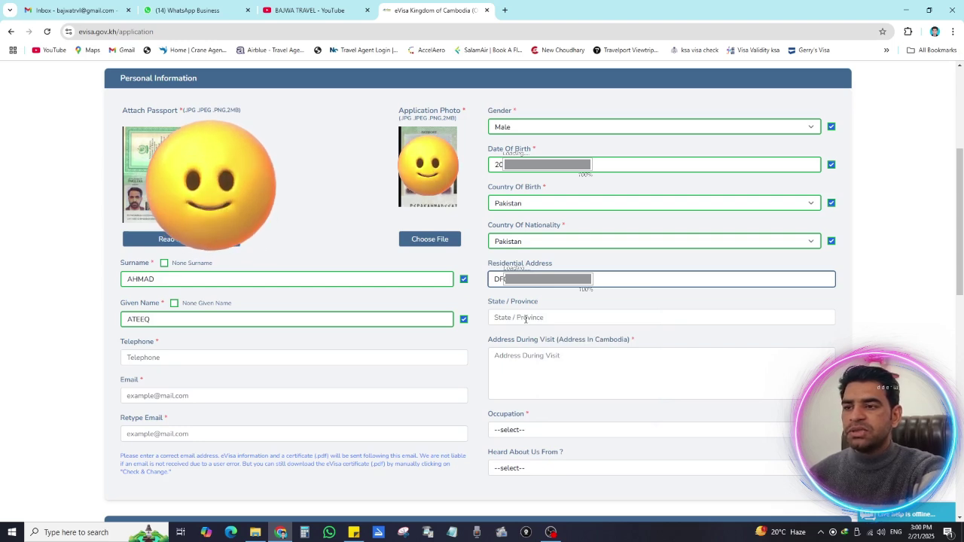
left_click(525, 319)
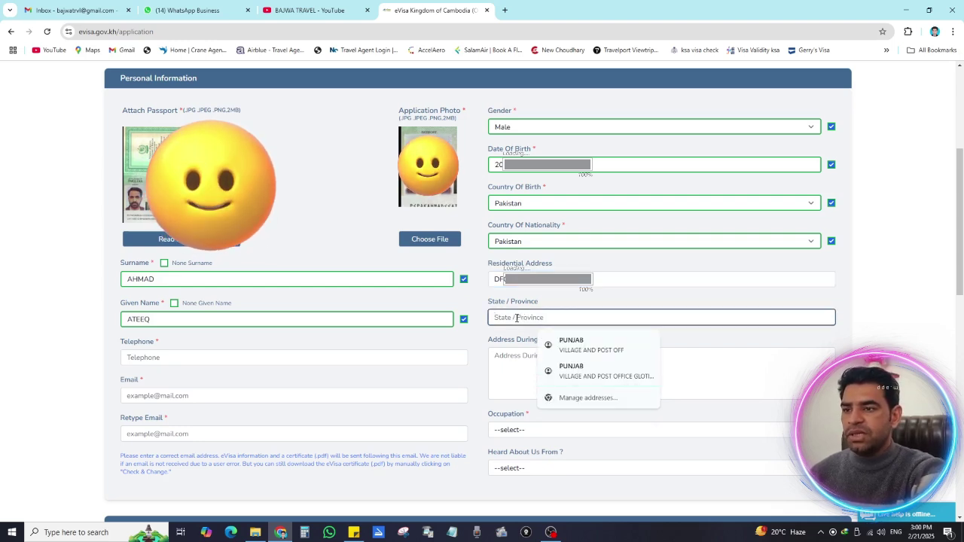
type("P")
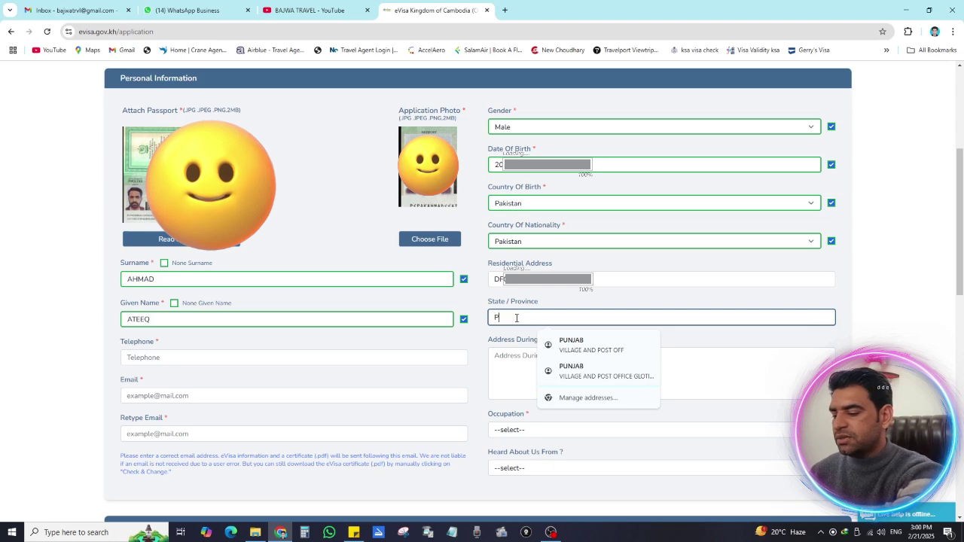
type("UNJAB")
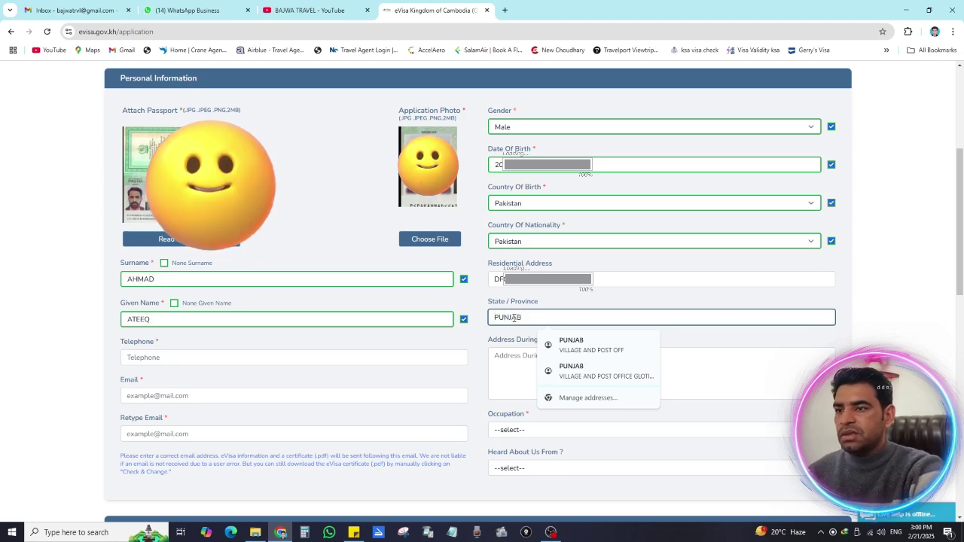
left_click(210, 357)
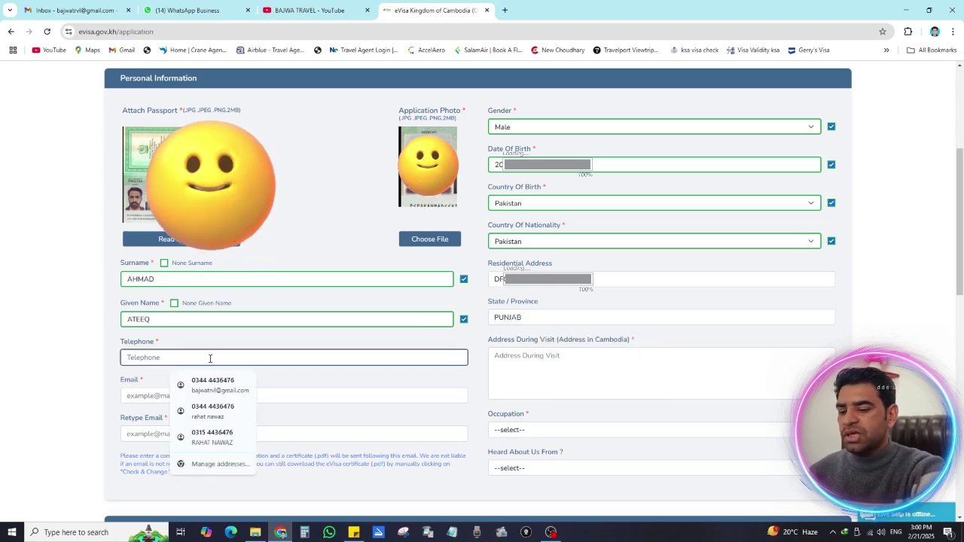
type("031")
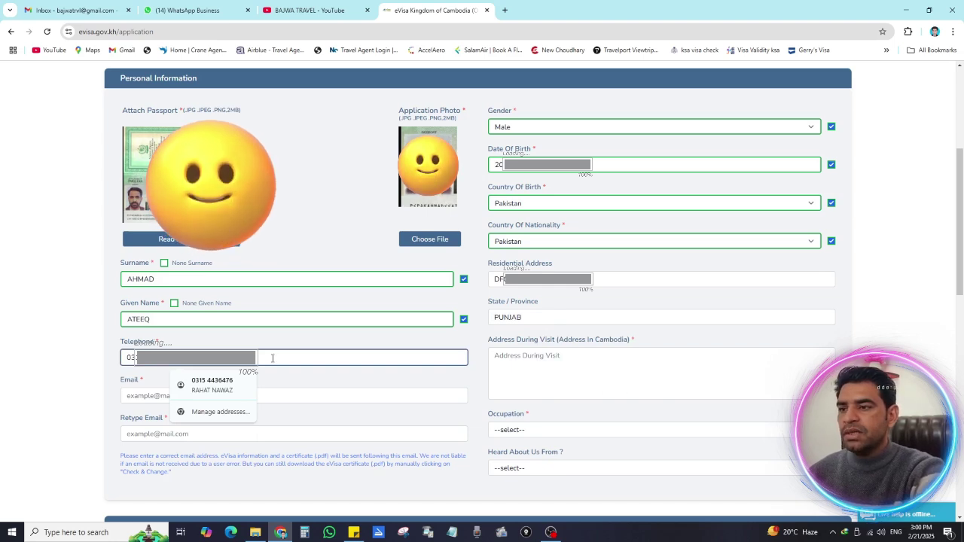
left_click(386, 372)
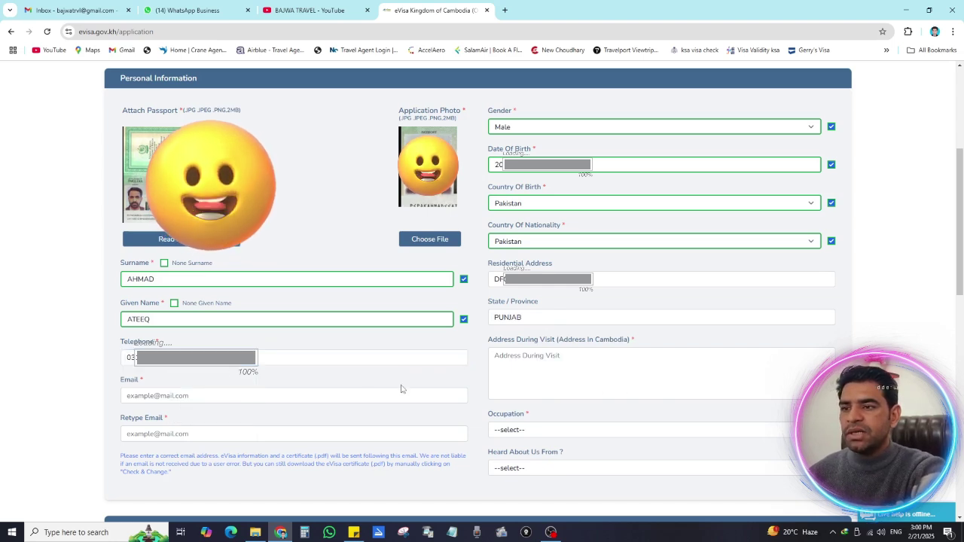
- Enter 'VSDFGDFSGDFHFGBCV' as the address in Cambodia, dismissing the autofill suggestions
left_click(557, 364)
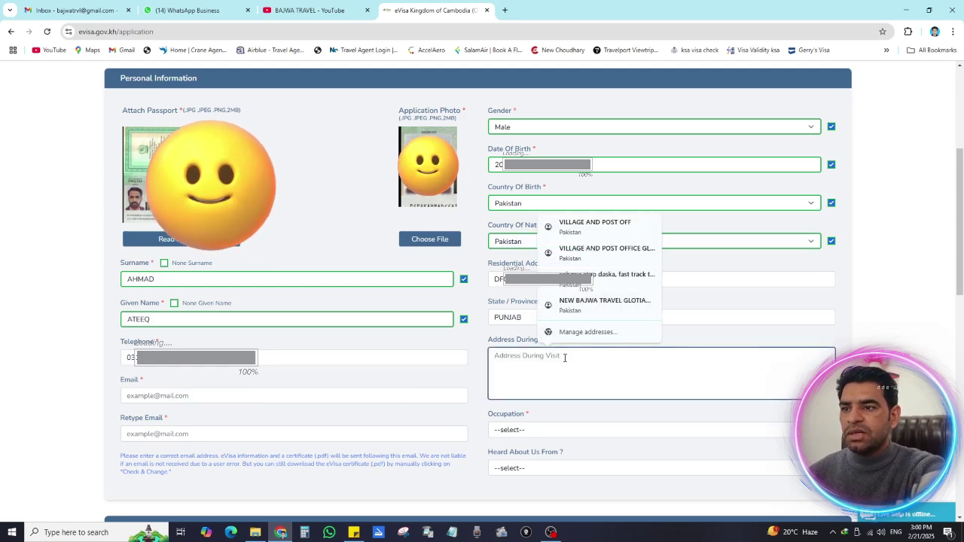
left_click(526, 372)
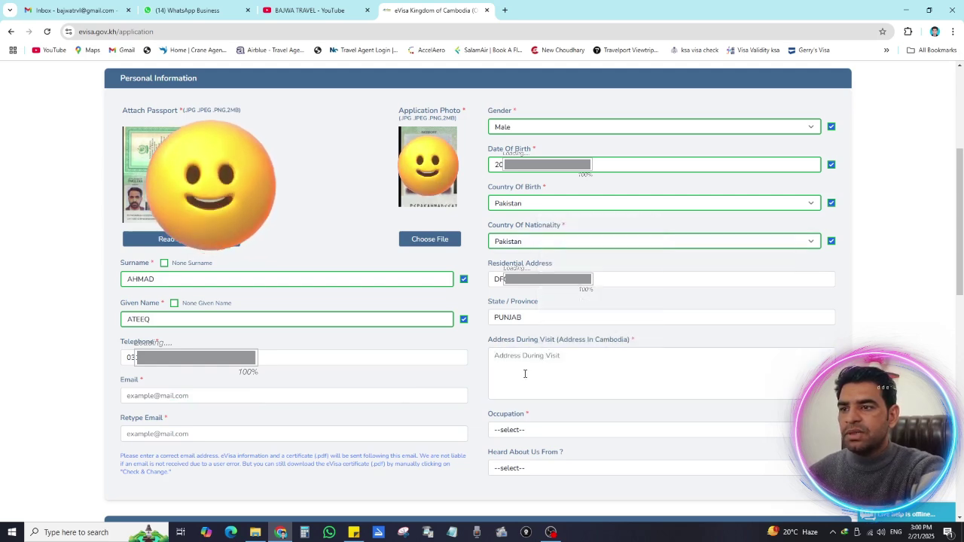
left_click(637, 358)
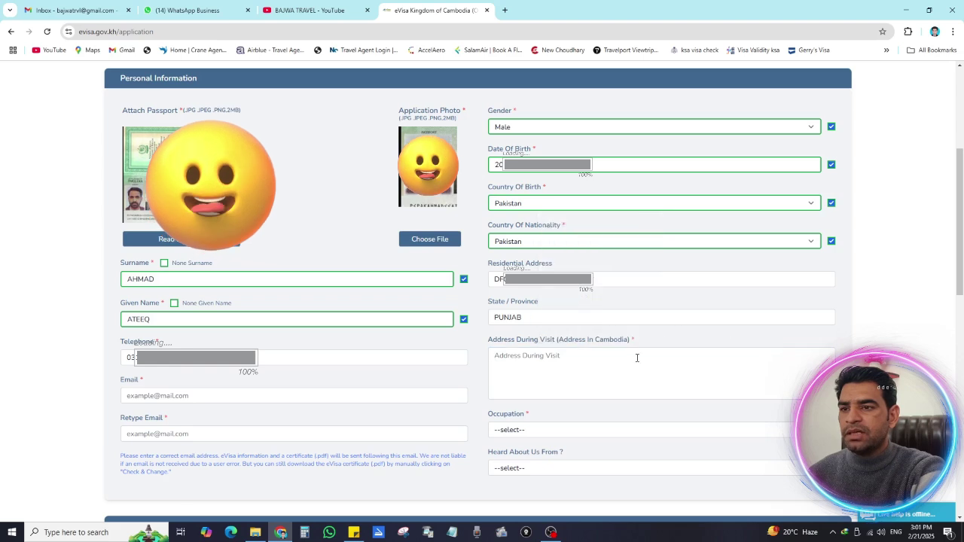
left_click(553, 364)
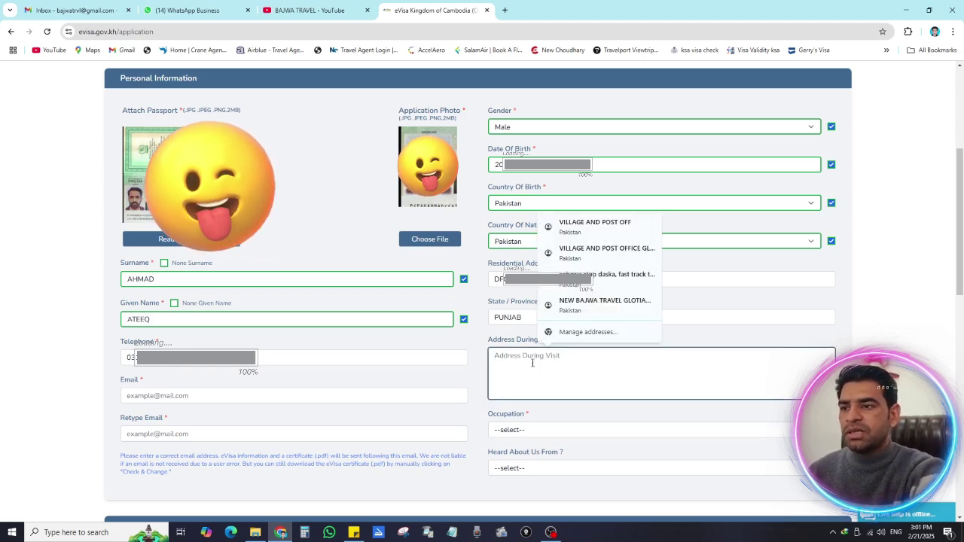
left_click(486, 352)
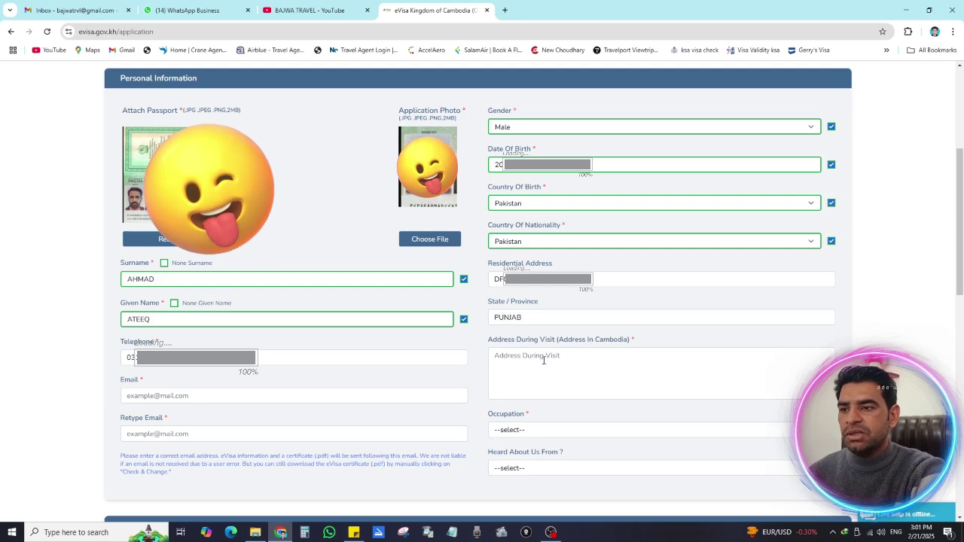
left_click(543, 360)
type("VSDFGDFSGDFHFGBCV")
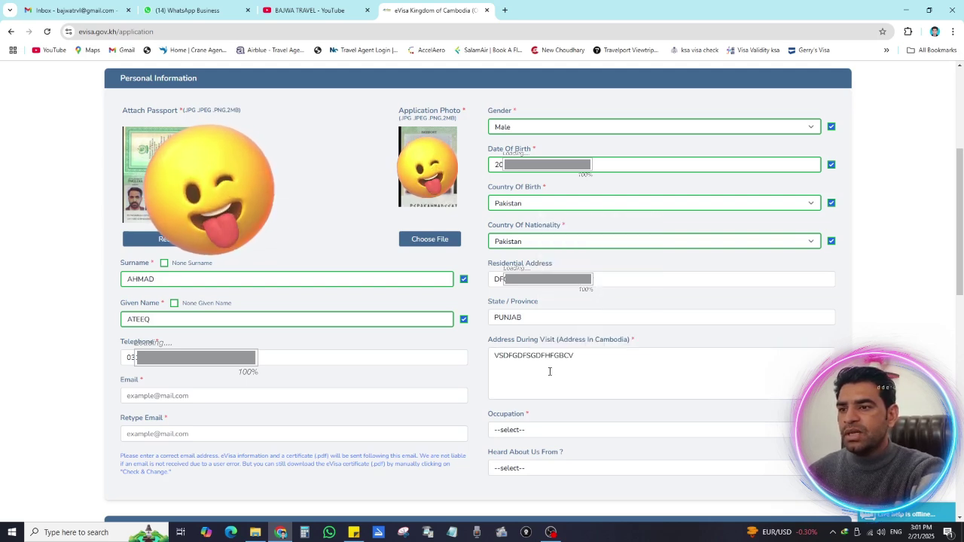
left_click(215, 396)
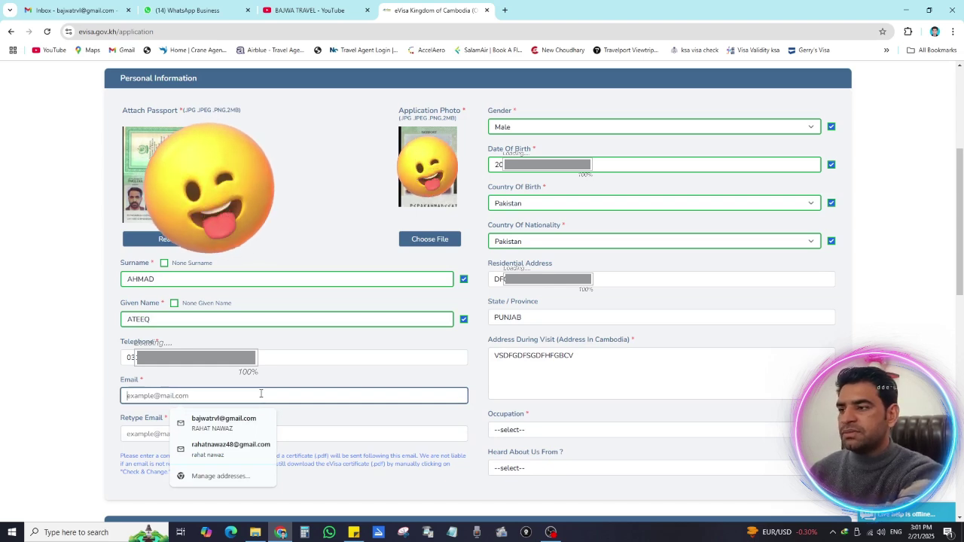
- Type the applicant's e-mail address without the autofill suggestion, and begin retyping it
type("ba")
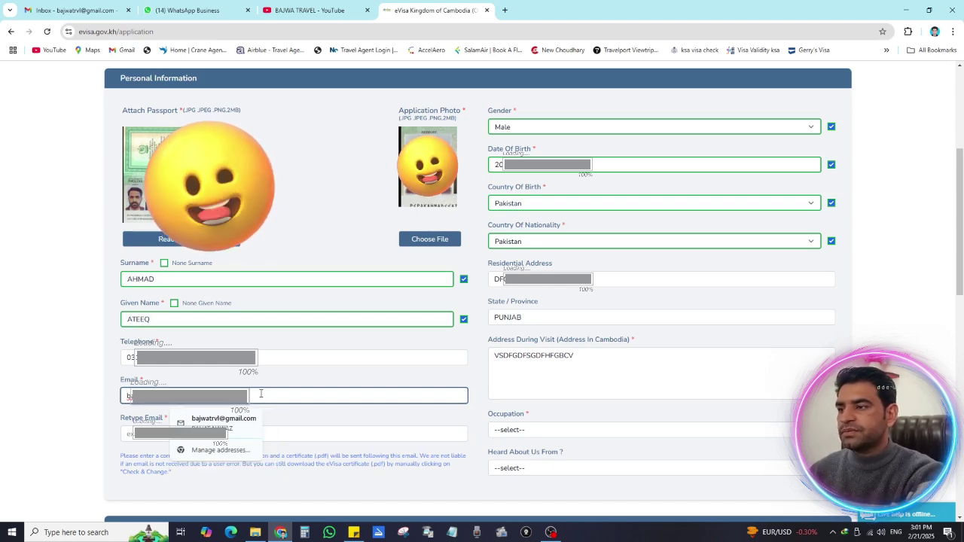
key("Down")
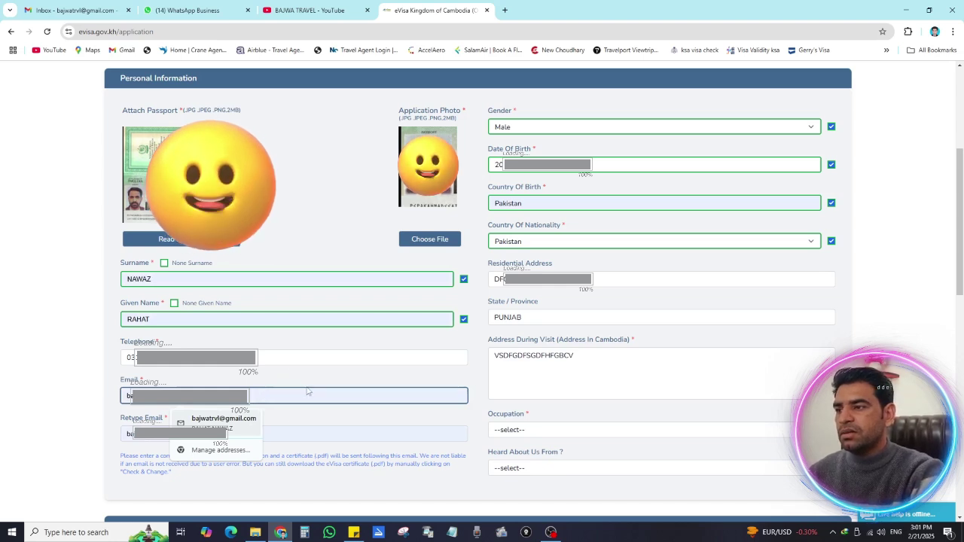
key("Escape")
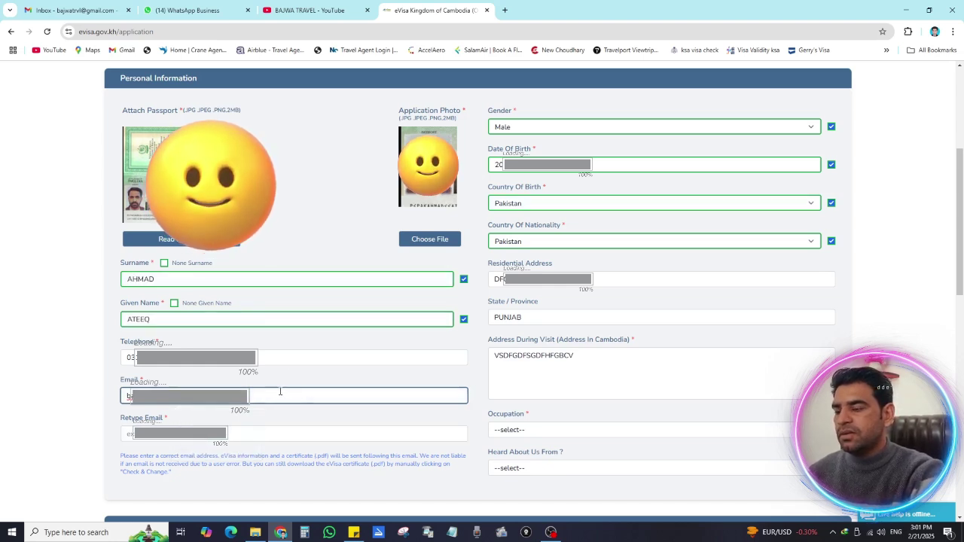
left_click(279, 392)
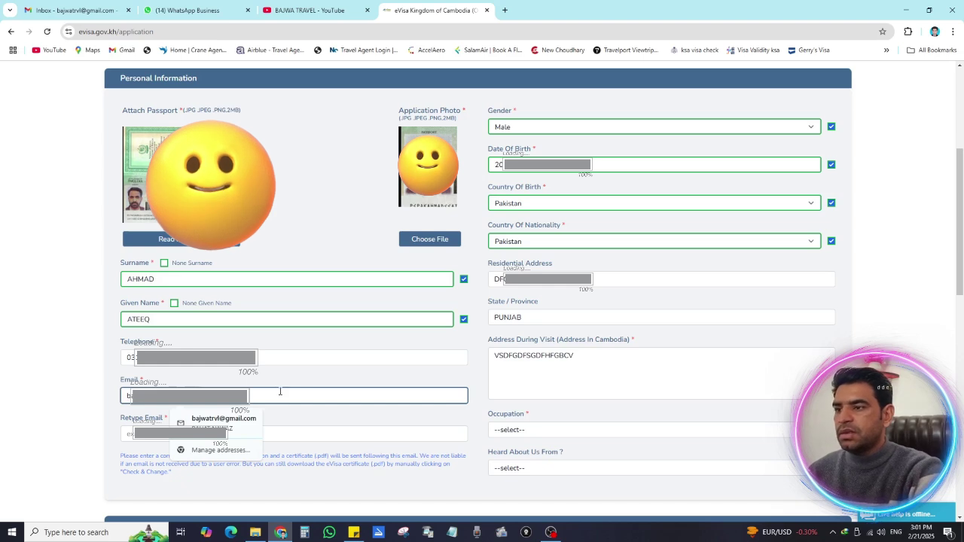
left_click(341, 378)
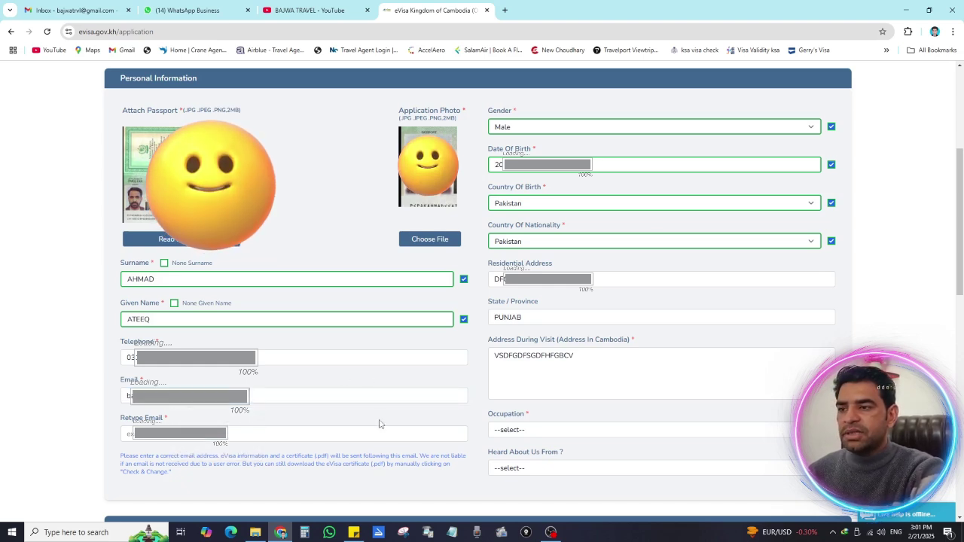
left_click(222, 436)
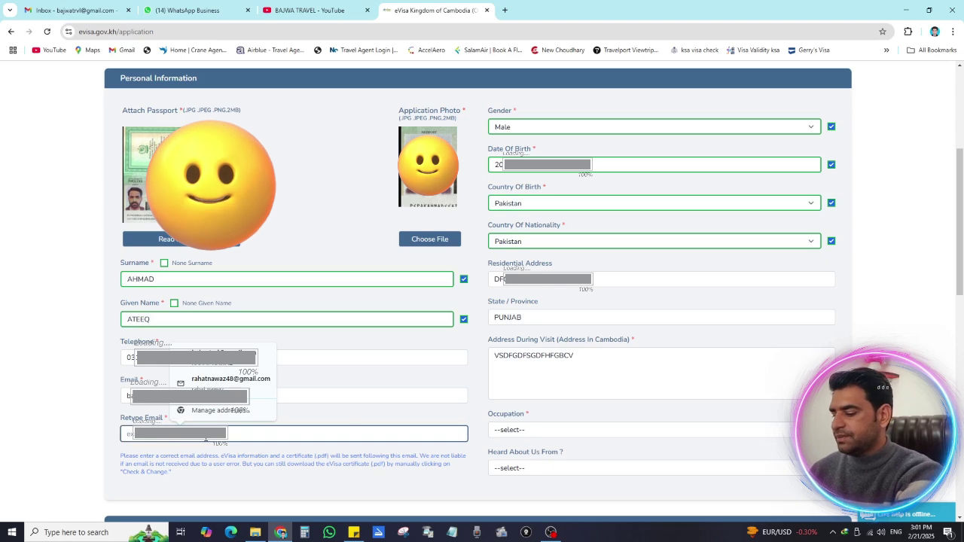
type("ba")
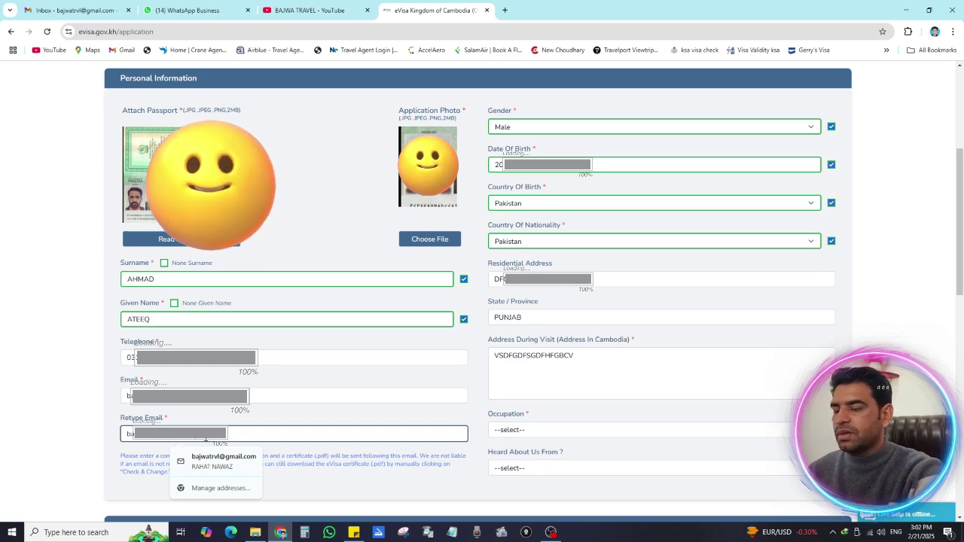
- Choose Self-employed as occupation and Travel Agent as the Heard About Us From source
left_click(559, 426)
left_click(558, 432)
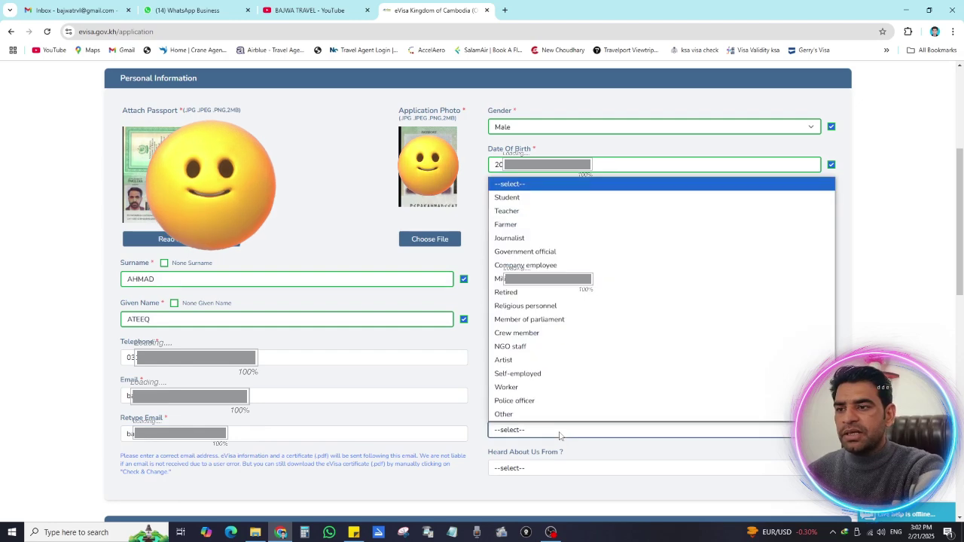
left_click(518, 374)
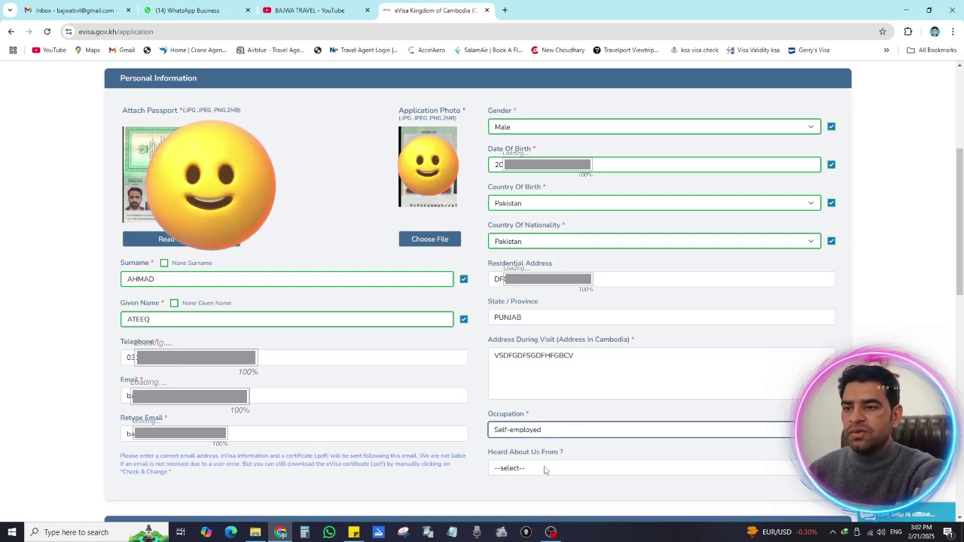
left_click(545, 469)
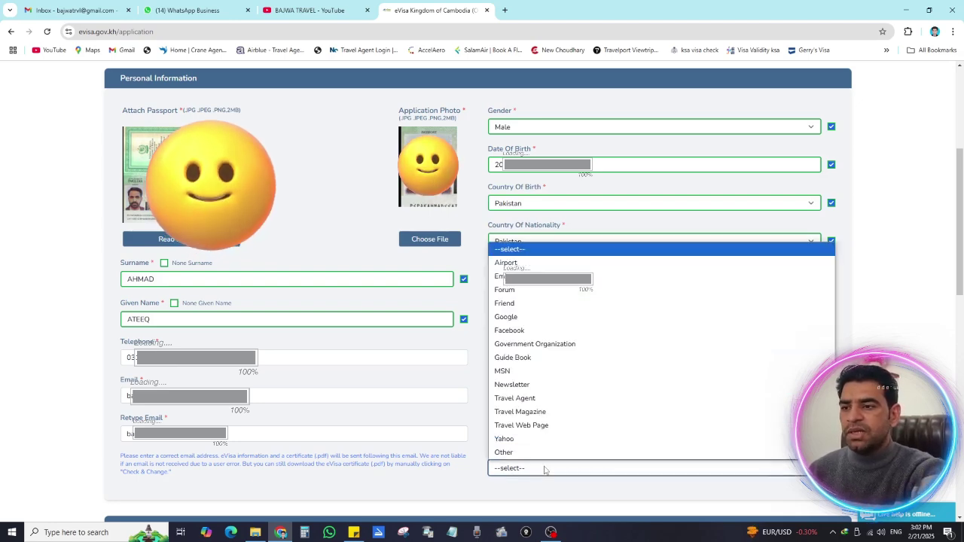
left_click(514, 397)
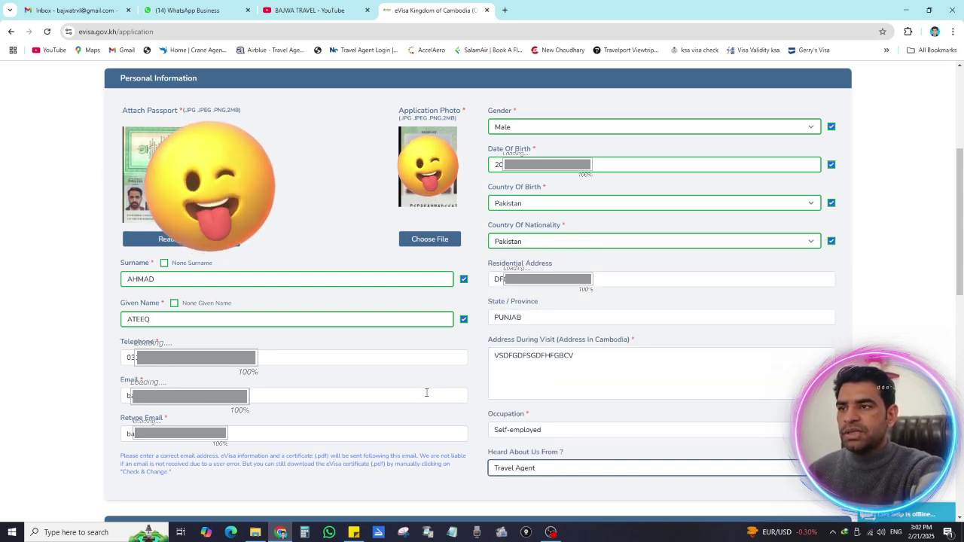
scroll(426, 393, "down", 4)
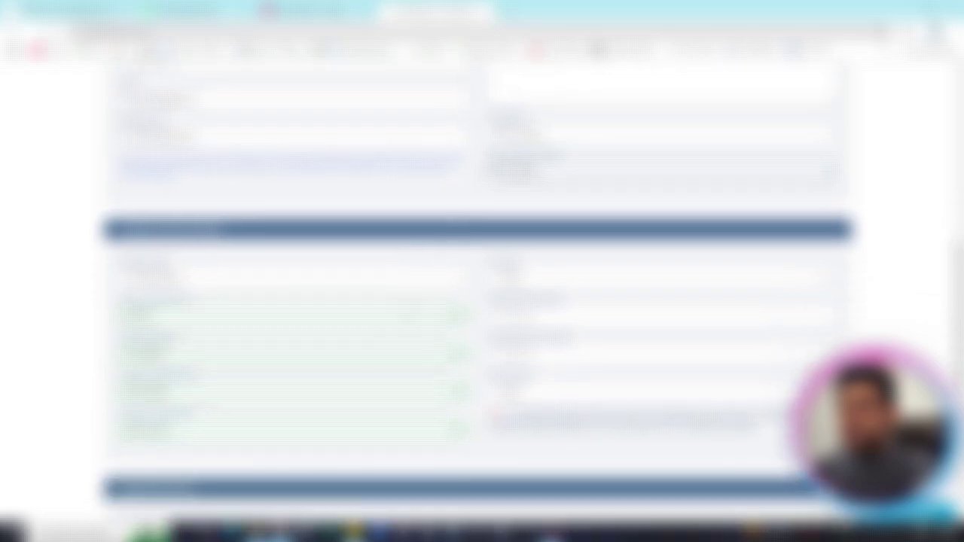
- Keep passport type Ordinary/Normal and set Visa Type to Visa T $30 (Tourist visa)
scroll(360, 294, "down", 2)
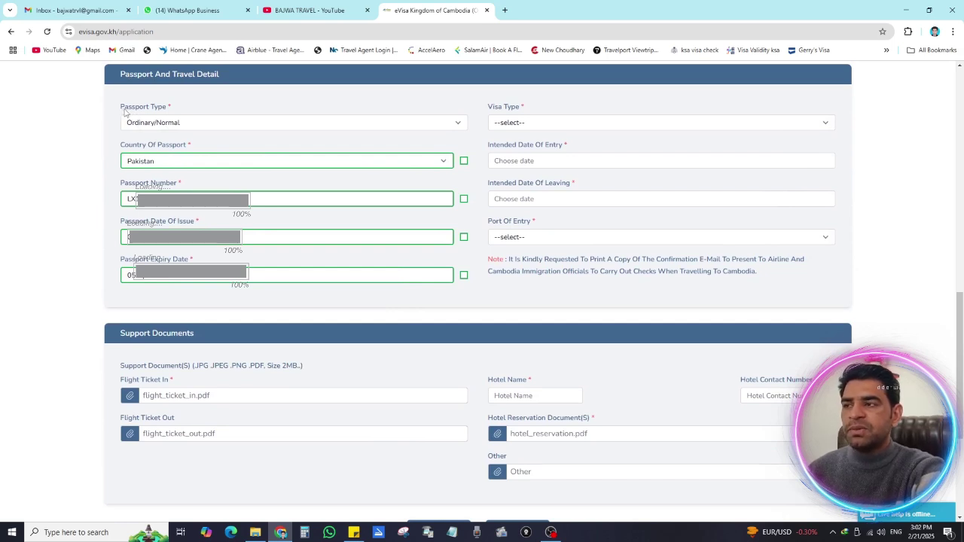
left_click(352, 126)
left_click(290, 123)
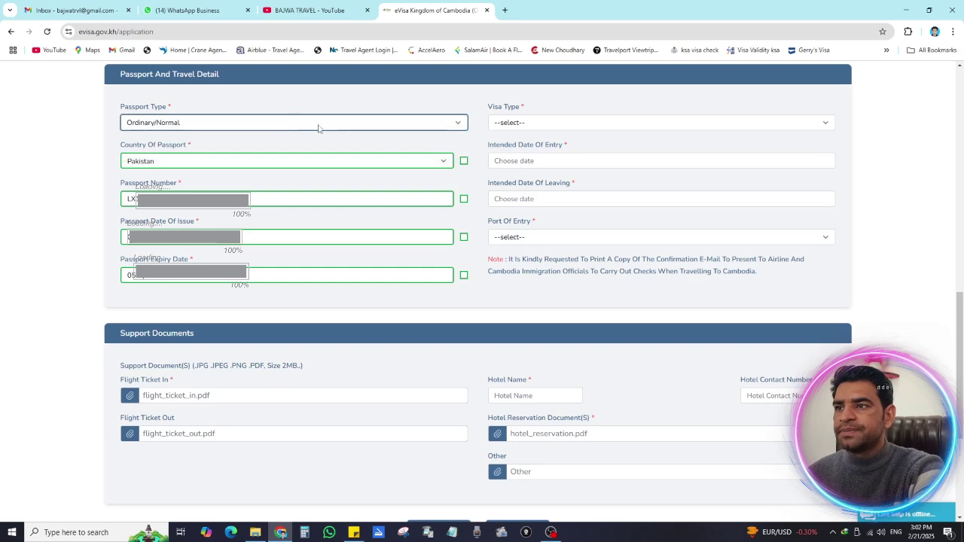
left_click(542, 123)
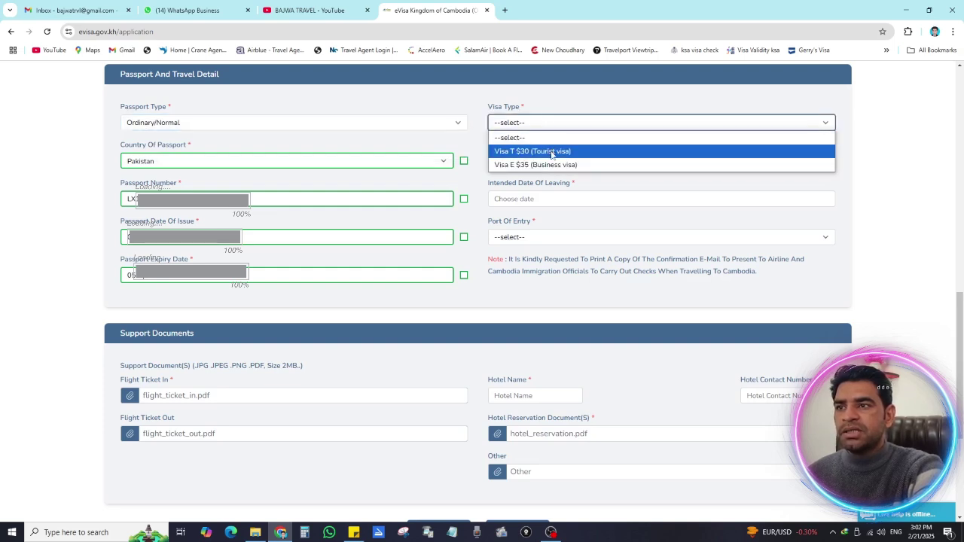
left_click(553, 153)
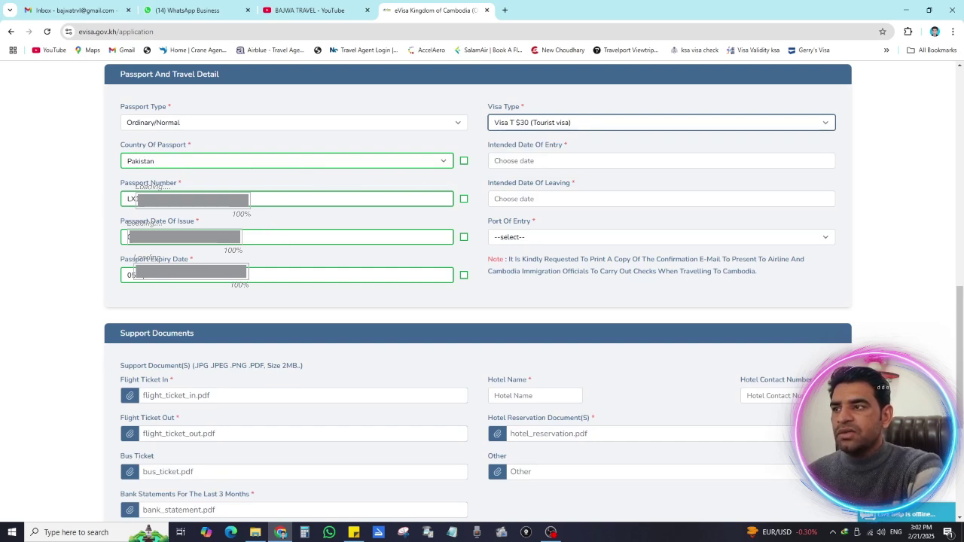
- Verify the passport country, passport number, date of issue and expiry date
left_click(464, 161)
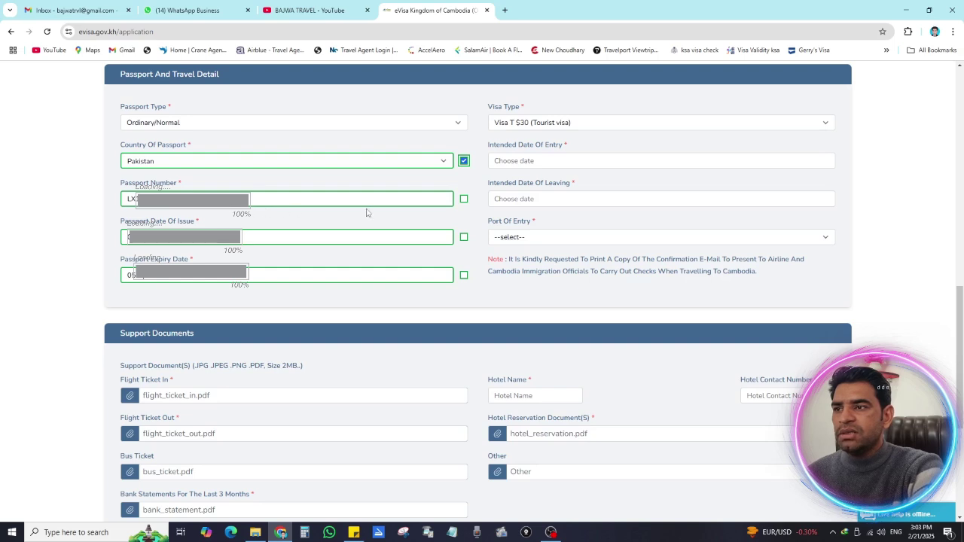
left_click(464, 200)
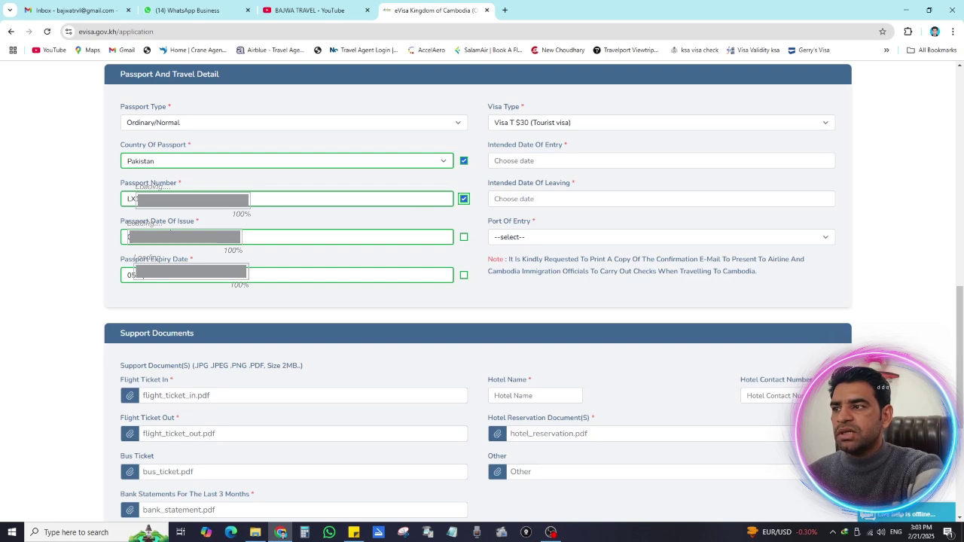
left_click(463, 237)
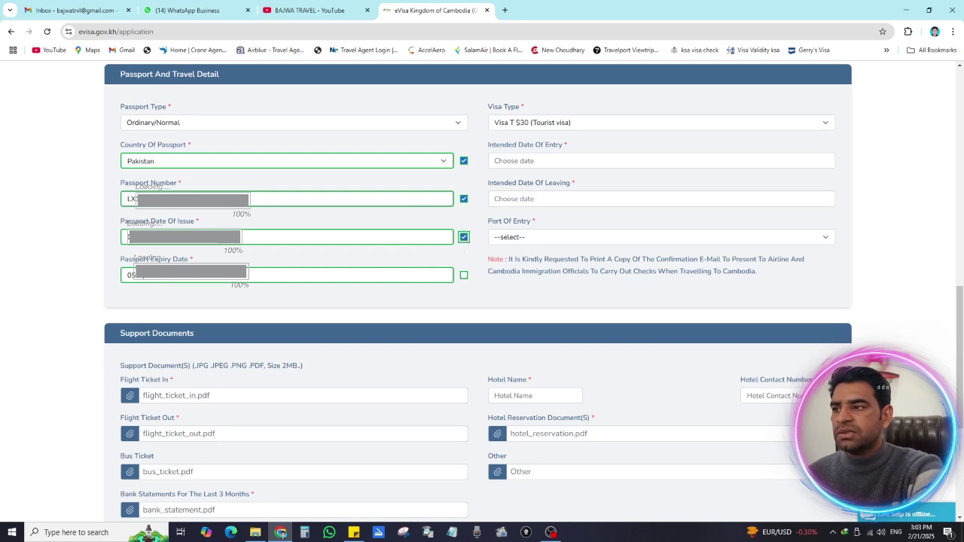
left_click(464, 276)
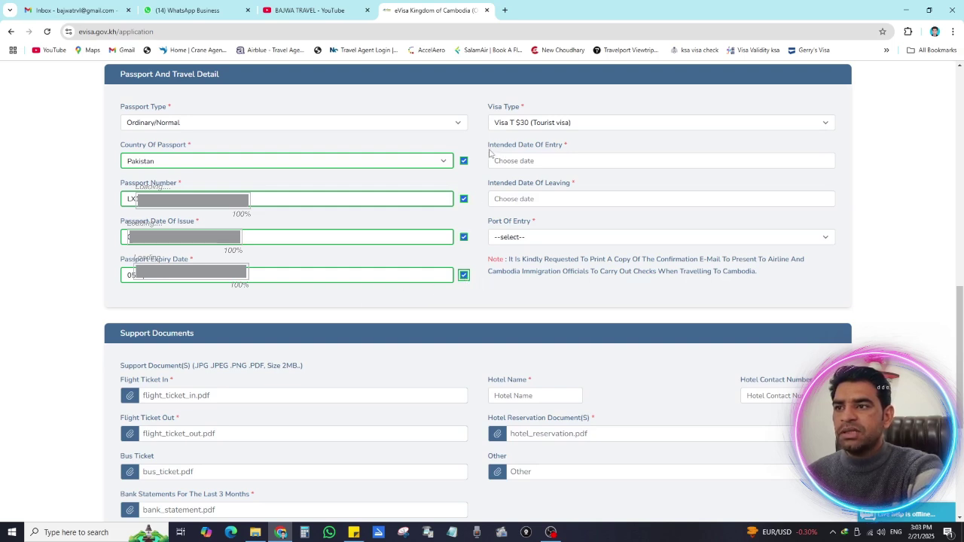
- Set entry date 01 Mar 2025, leaving date 25 Mar 2025, and port of entry Phnom Penh International Airport
left_click(552, 162)
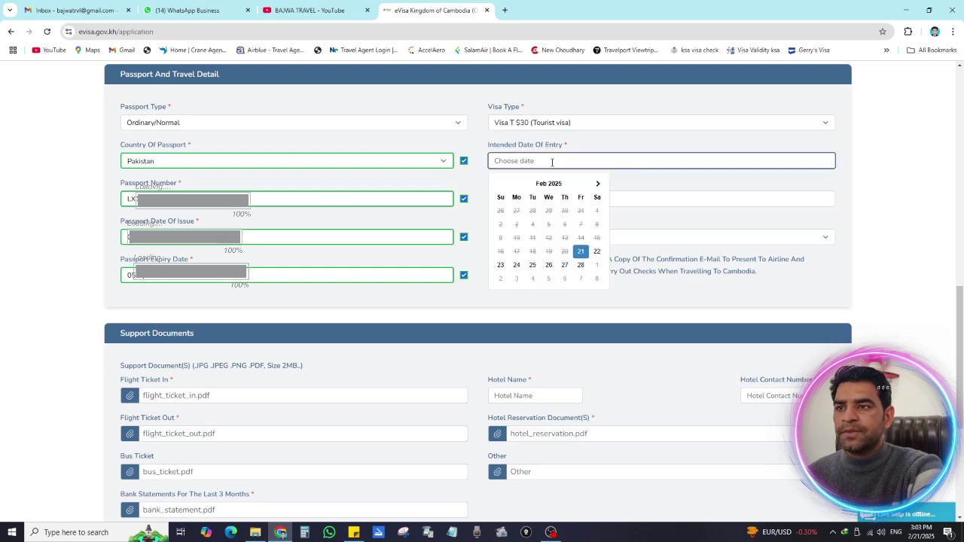
left_click(596, 266)
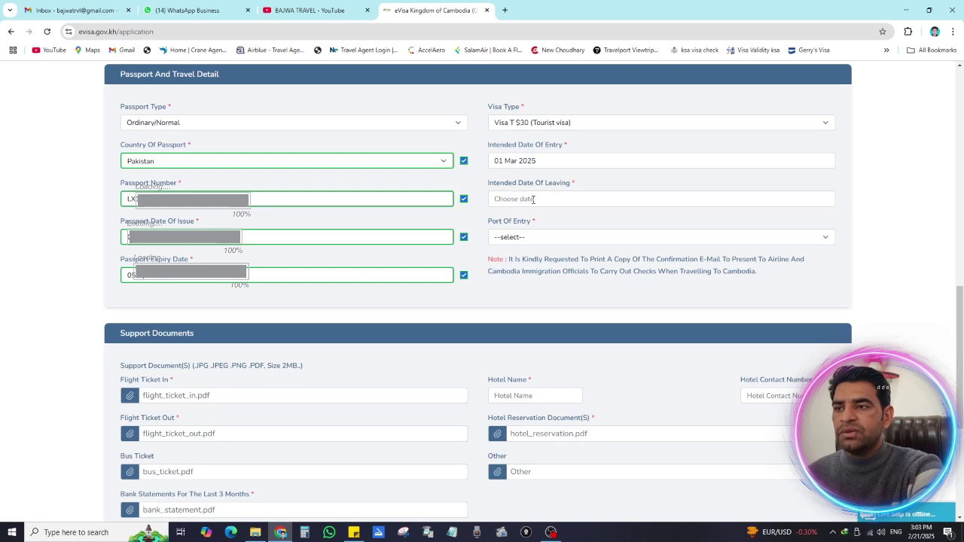
left_click(533, 199)
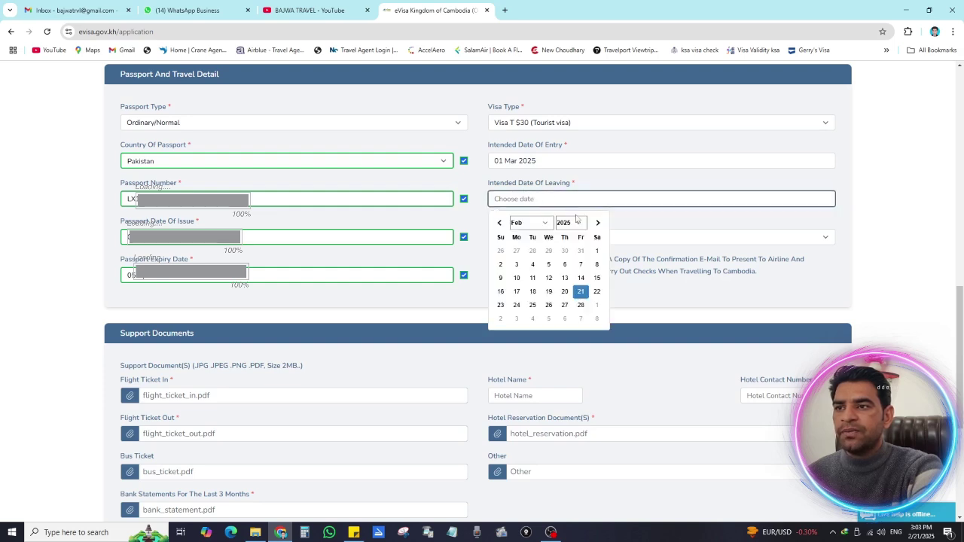
left_click(535, 224)
left_click(528, 258)
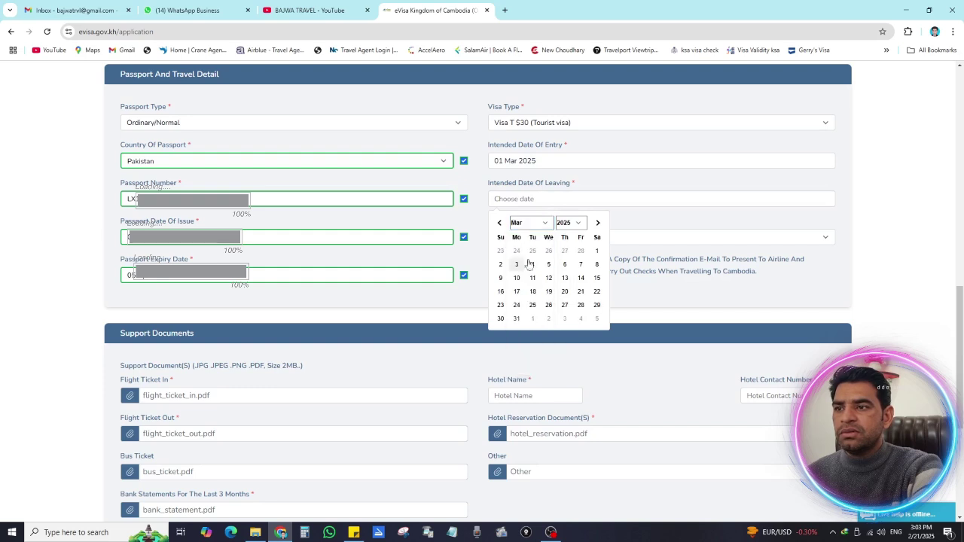
left_click(533, 305)
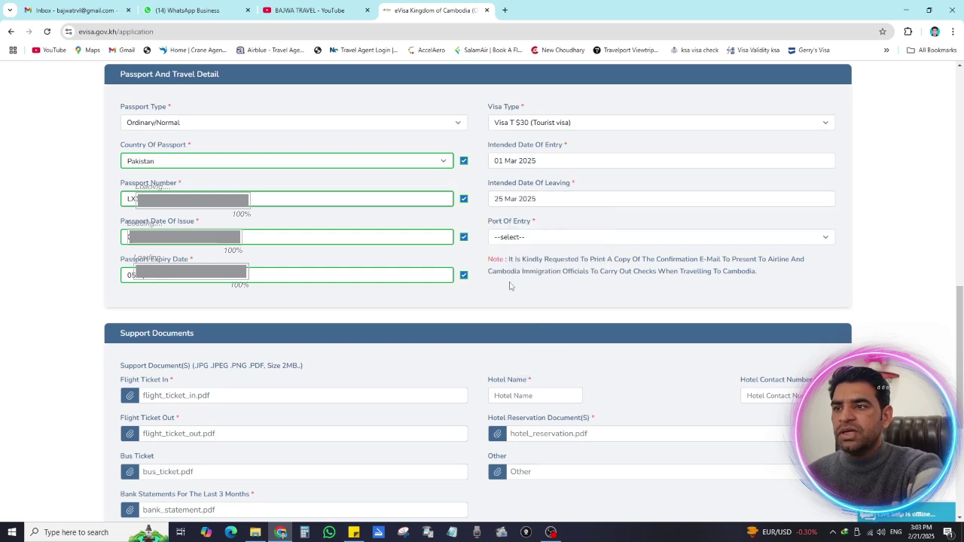
left_click(512, 238)
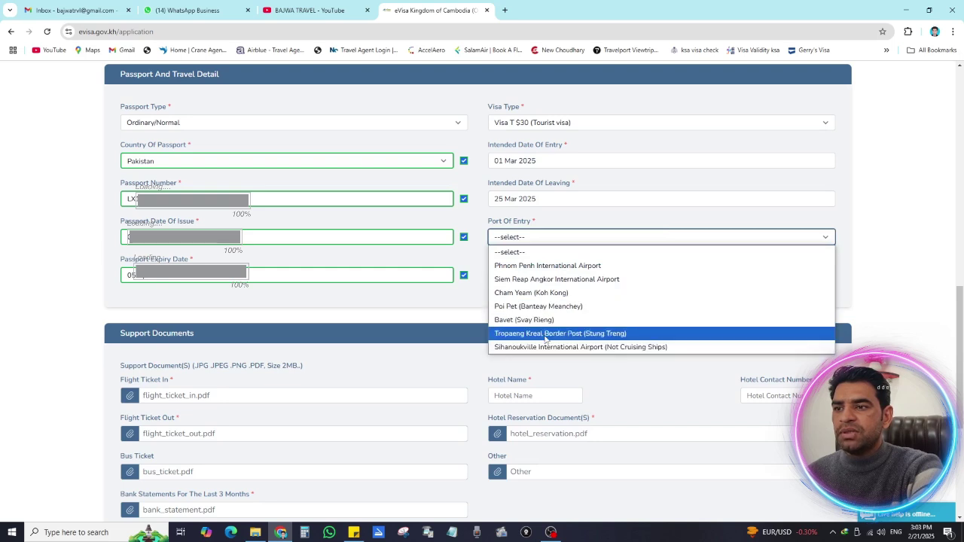
left_click(534, 267)
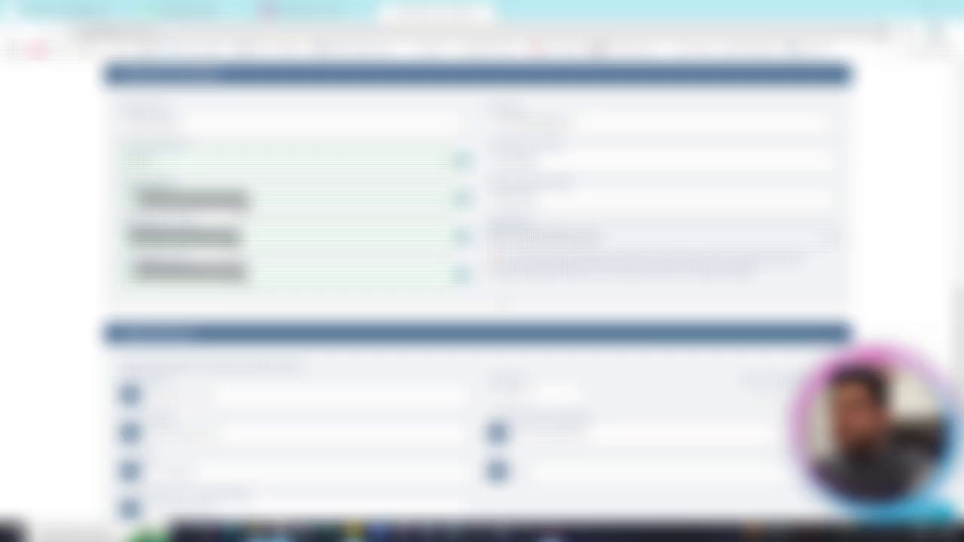
- Attach online-emigrant-undertaking.pdf as both the Flight Ticket In and Flight Ticket Out documents
scroll(482, 301, "down", 5)
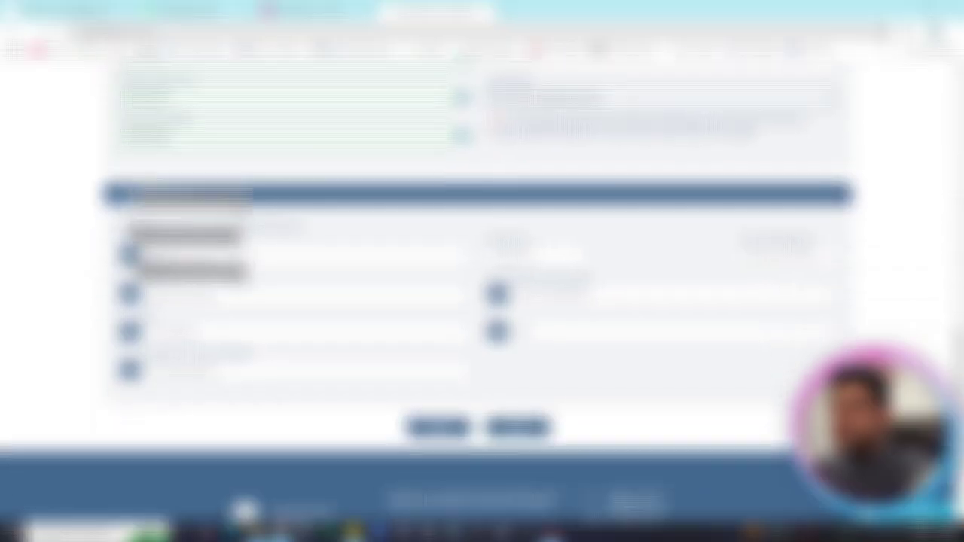
scroll(482, 302, "down", 1)
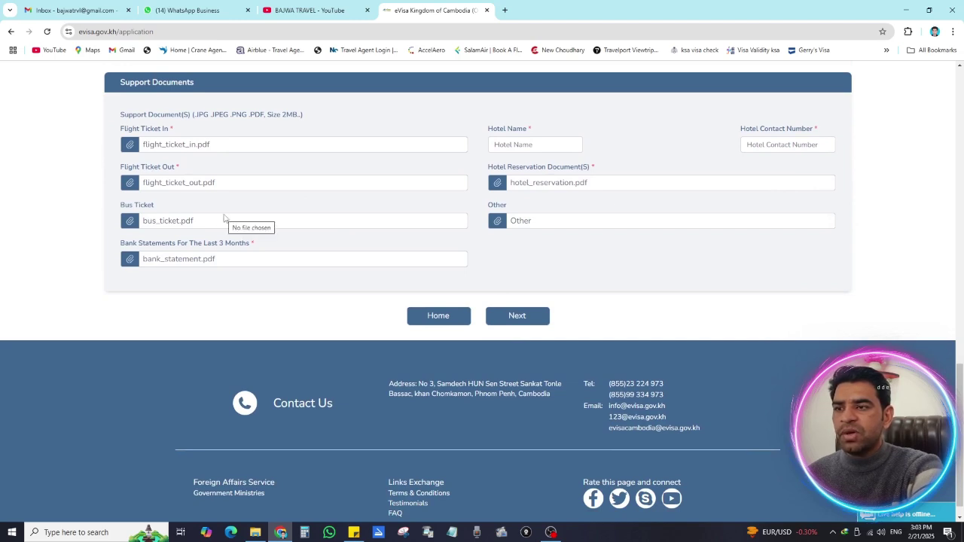
left_click(135, 146)
left_click(387, 112)
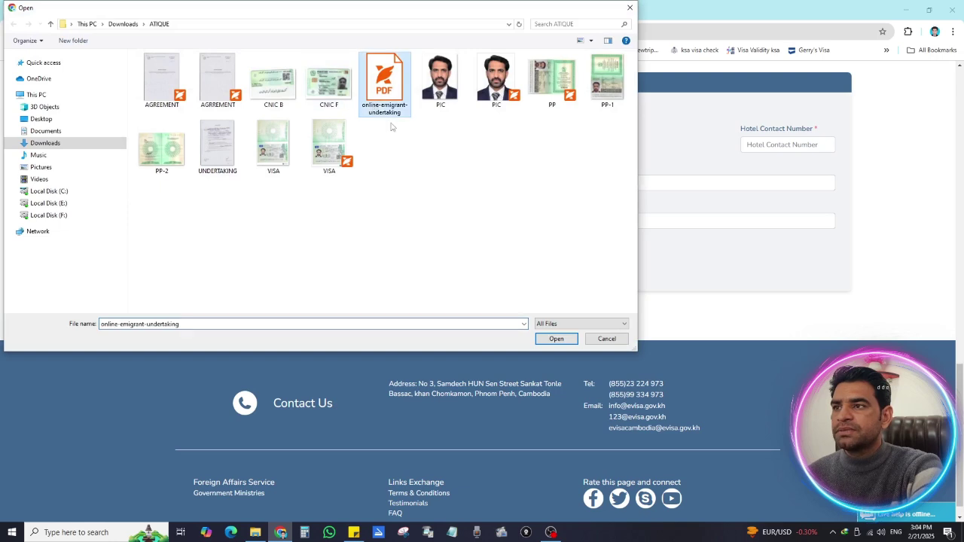
left_click(556, 339)
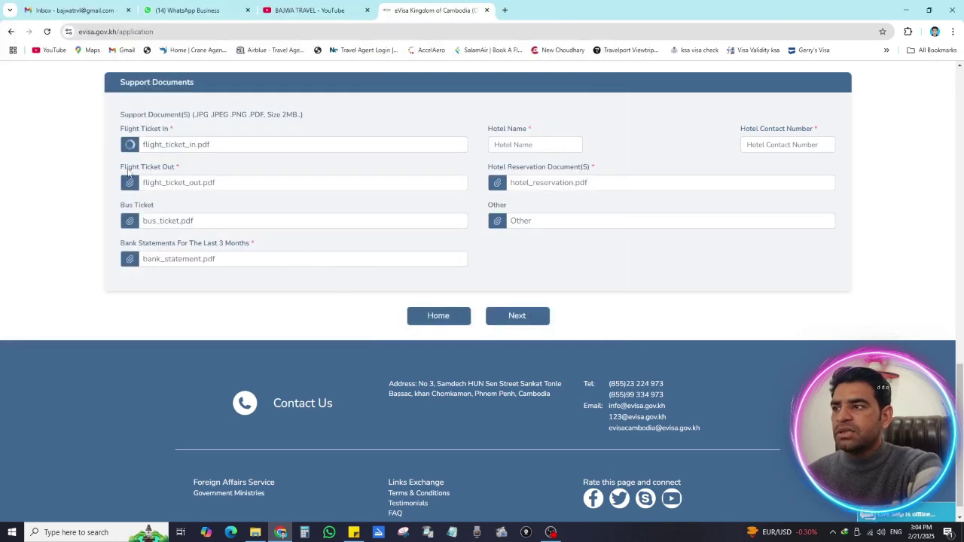
left_click(131, 183)
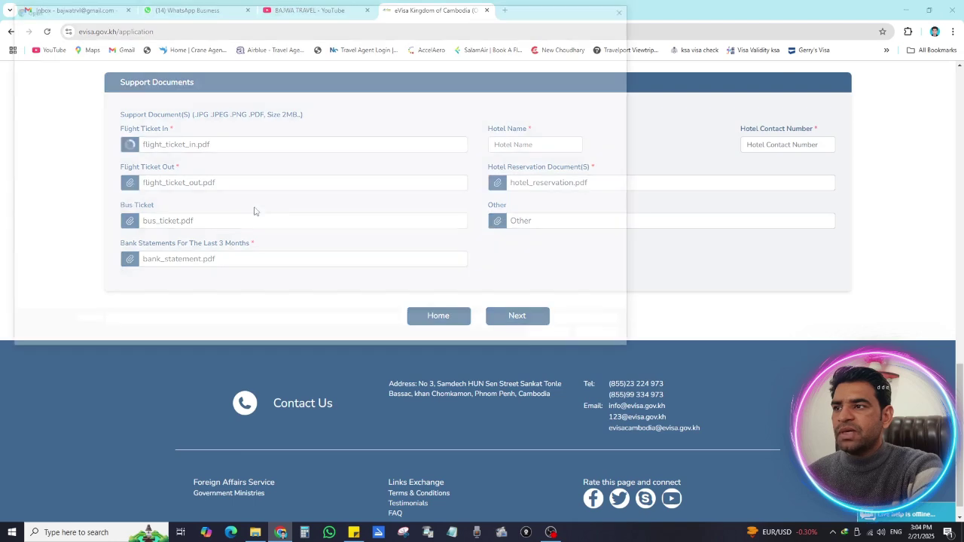
left_click(388, 94)
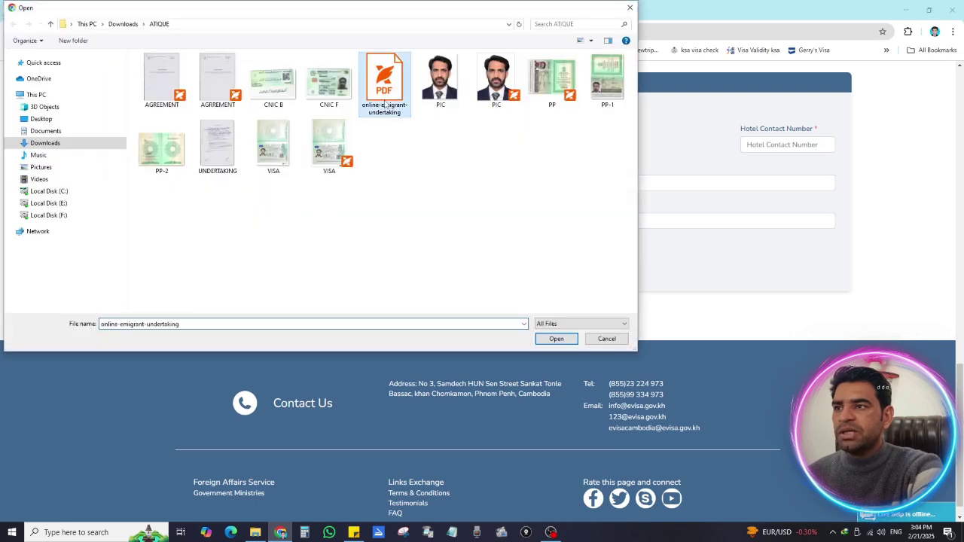
left_click(555, 339)
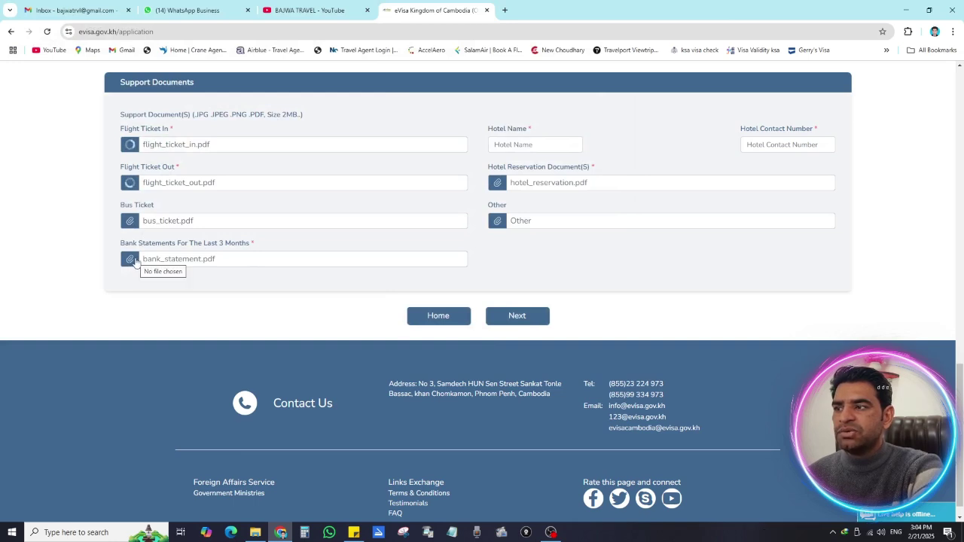
- Attach the same online-emigrant-undertaking.pdf as the Bank Statements document
left_click(134, 260)
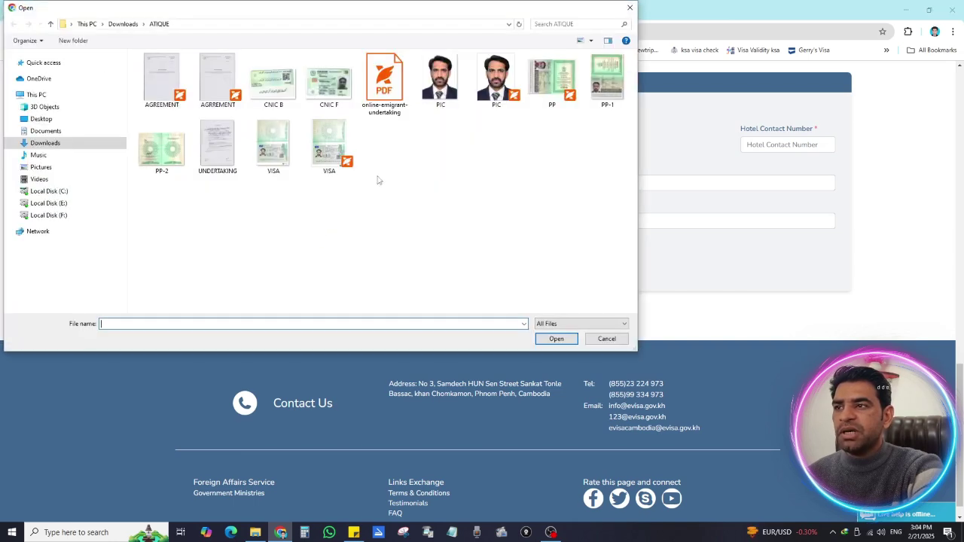
left_click(385, 82)
left_click(557, 338)
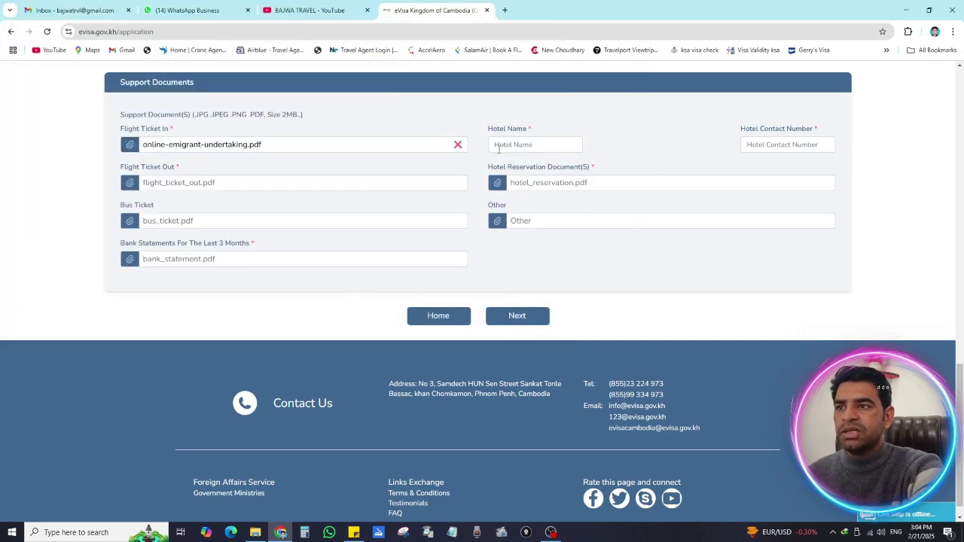
left_click(516, 144)
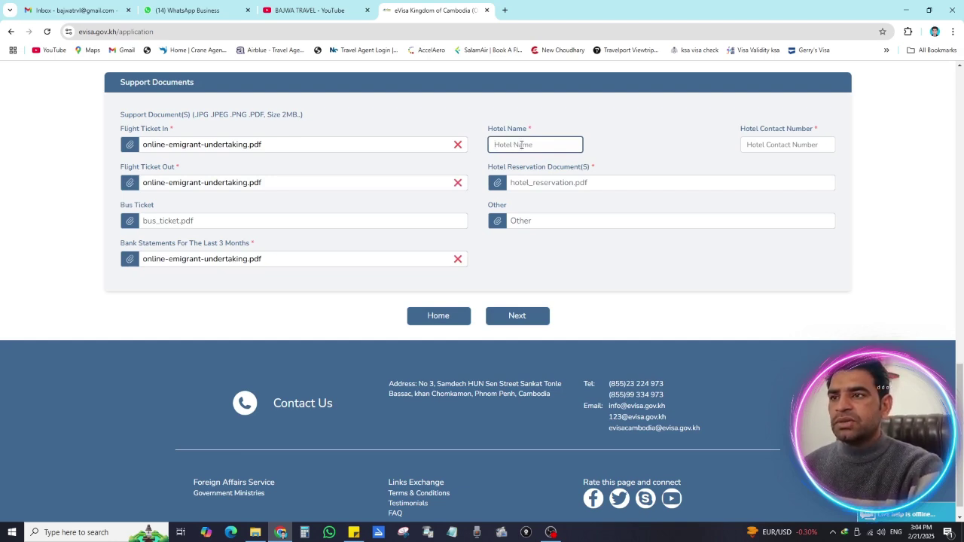
- Enter hotel name FGHFGHFG and the hotel contact number
type("FGHFGHFG")
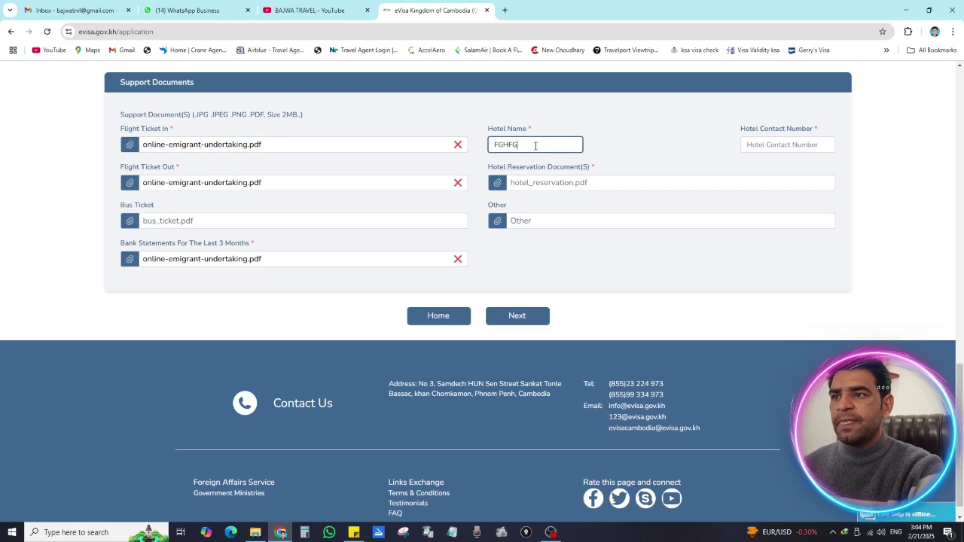
left_click(768, 148)
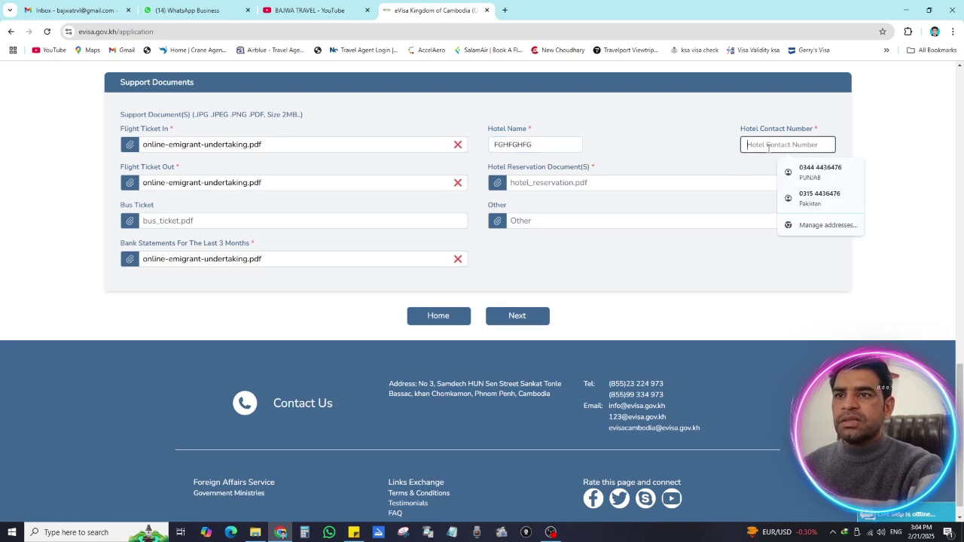
type("164656465")
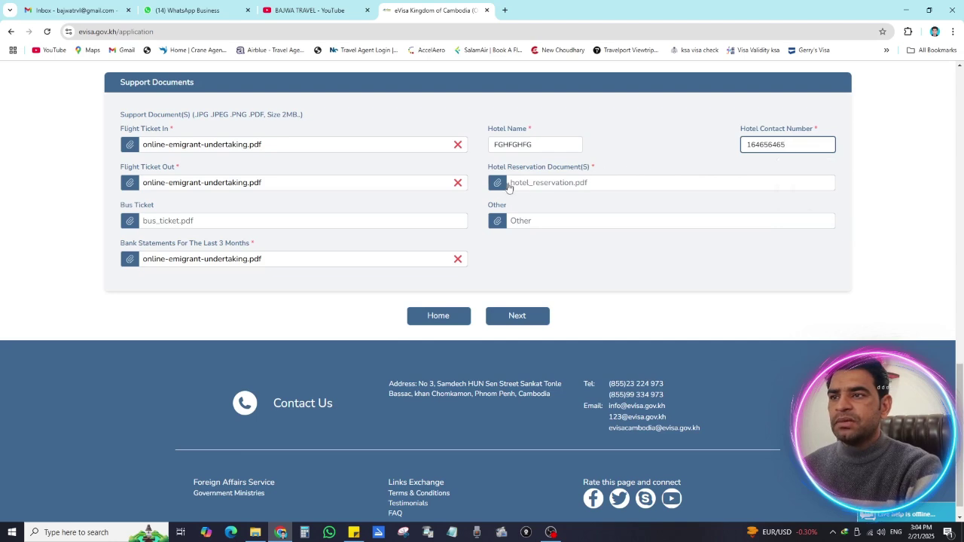
- Attach online-emigrant-undertaking.pdf as the Hotel Reservation Document and continue to the review step
left_click(498, 184)
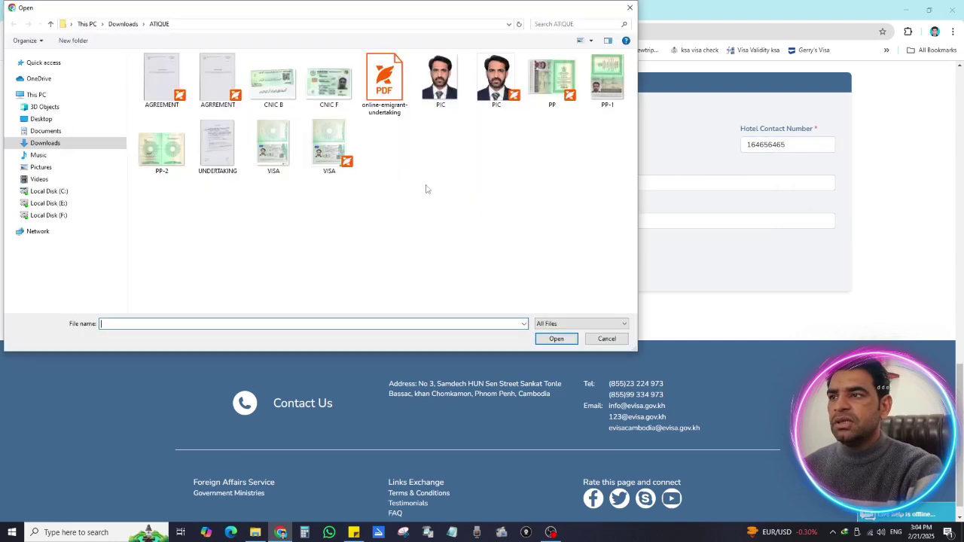
left_click(386, 98)
left_click(556, 340)
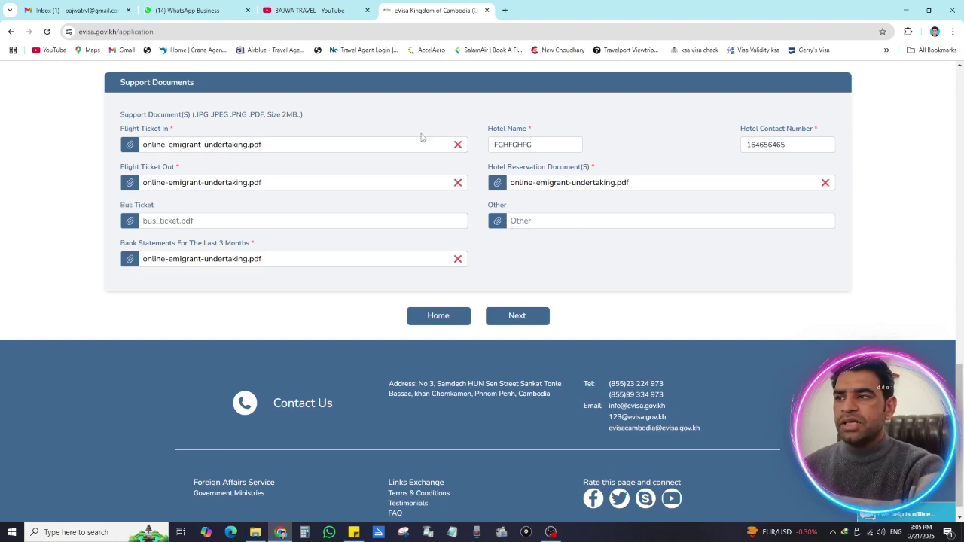
left_click(517, 319)
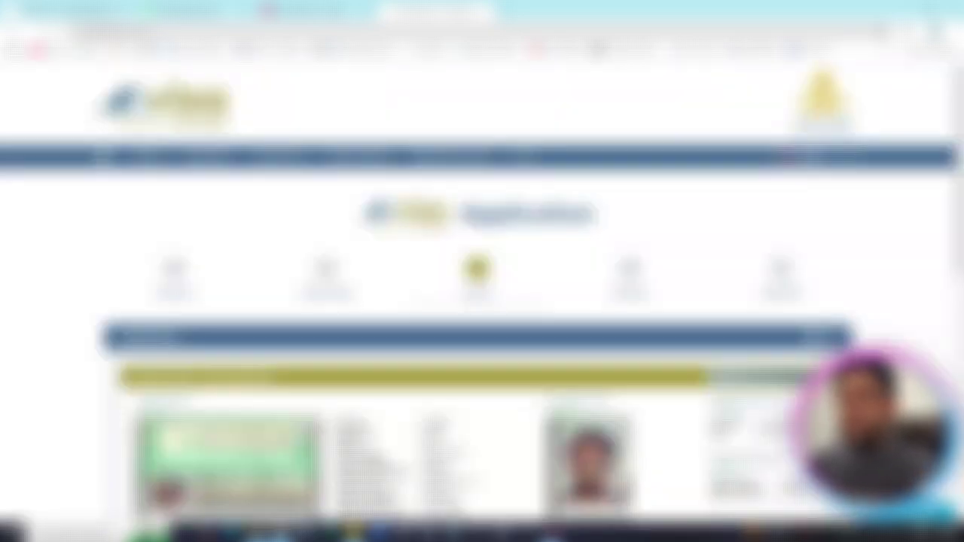
- Tick 'I agree with terms & condition' at the bottom of the review page and submit the application
scroll(482, 301, "down", 1)
scroll(482, 301, "down", 3)
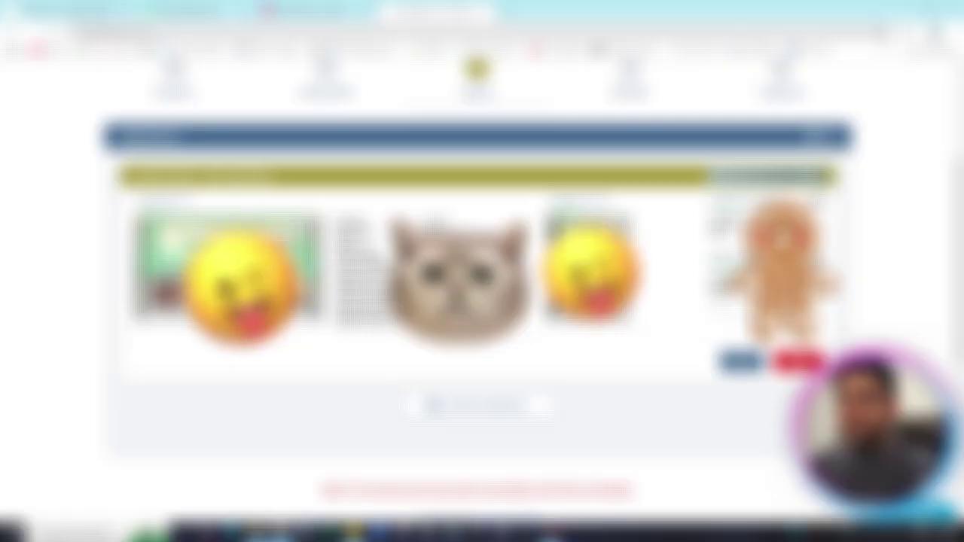
scroll(482, 301, "down", 2)
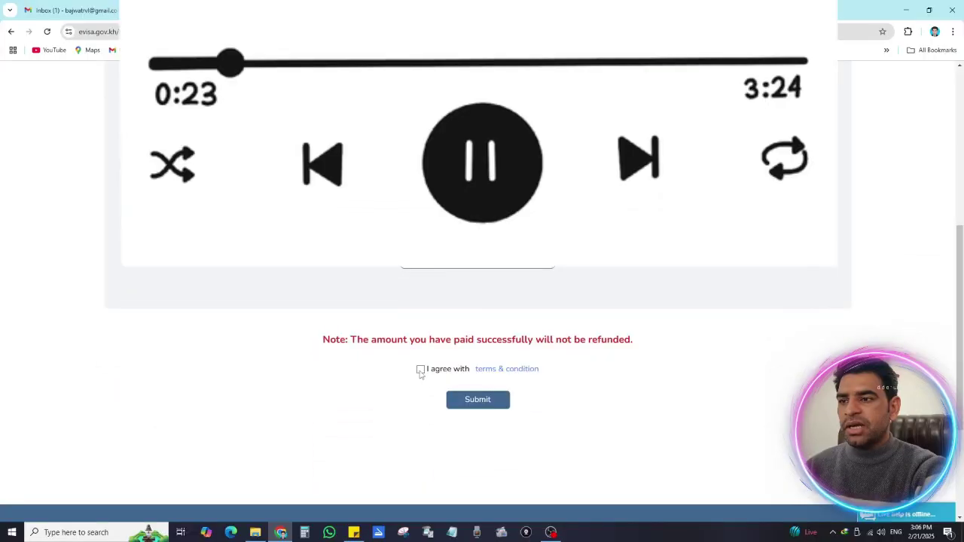
left_click(420, 369)
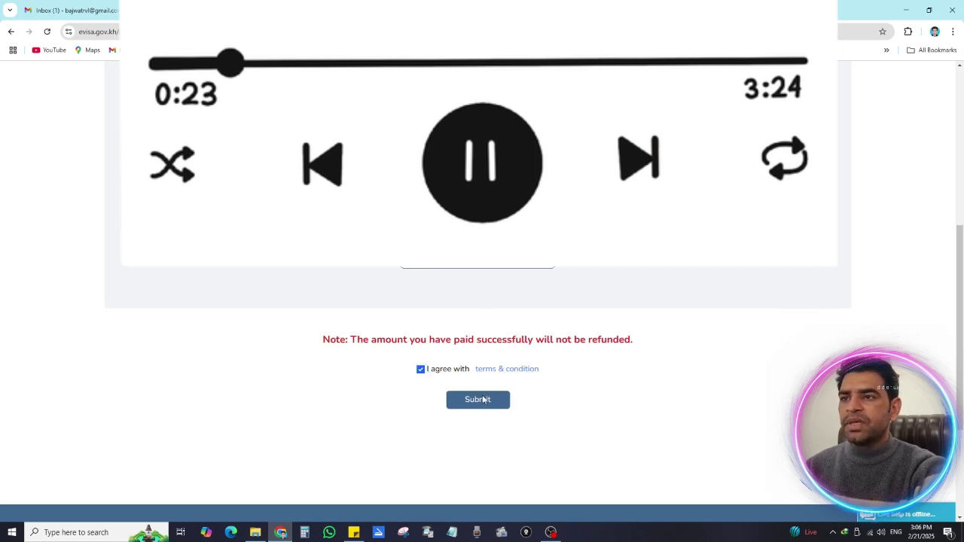
left_click(483, 399)
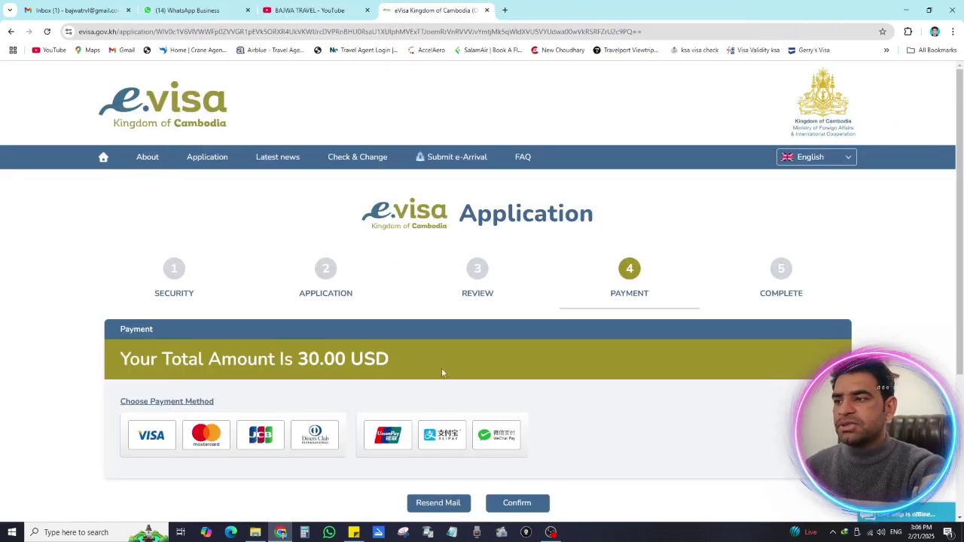
- Pick the VISA tile under Choose Payment Method to open the ABA PayWay card form for 30.00 USD
scroll(428, 326, "down", 2)
scroll(428, 323, "down", 1)
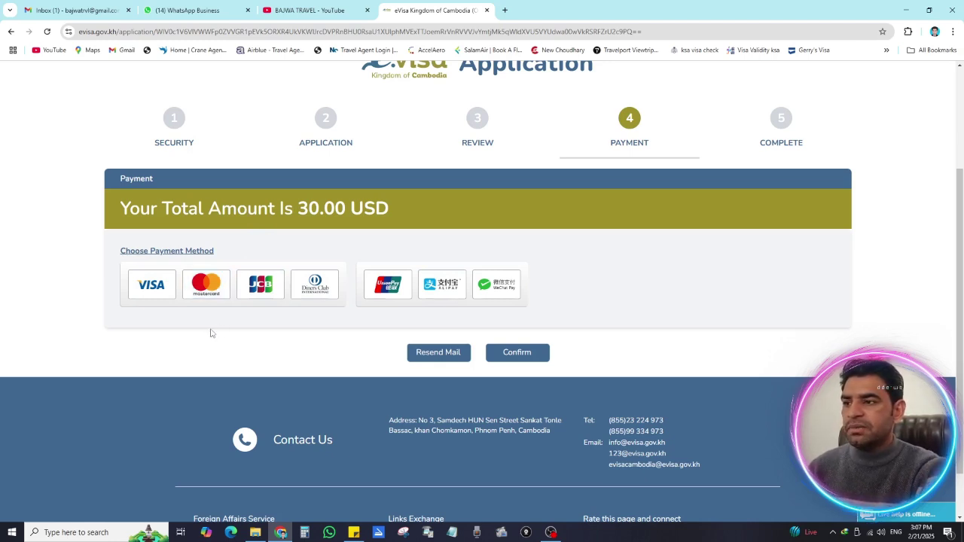
left_click(169, 295)
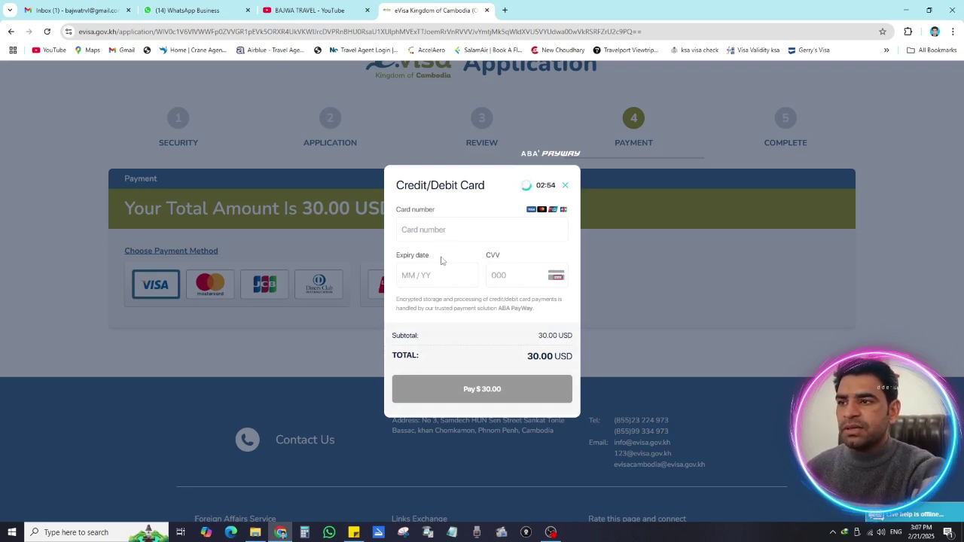
- Leave the card expiry date and CVV fields empty and return to the YouTube channel tab
left_click_drag(444, 261, 403, 265)
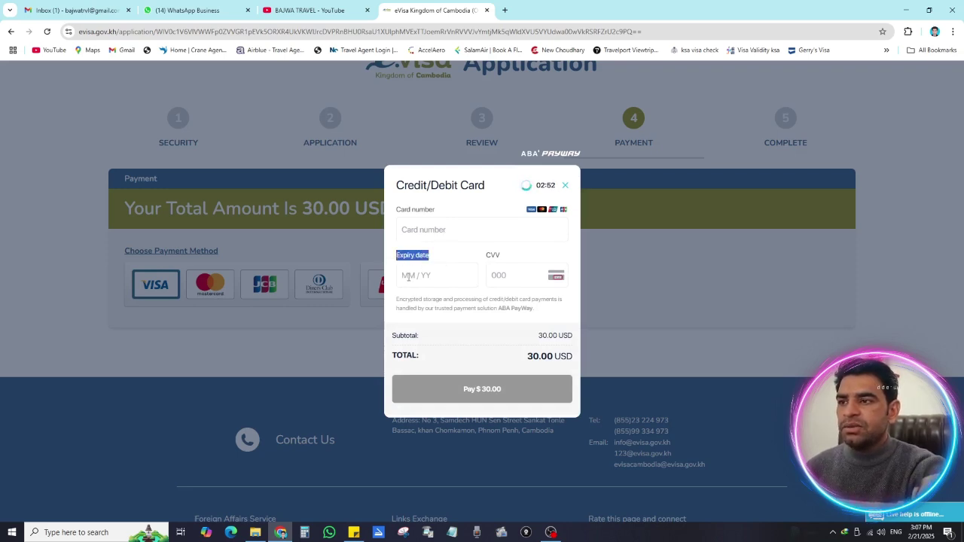
left_click(407, 277)
left_click(446, 255)
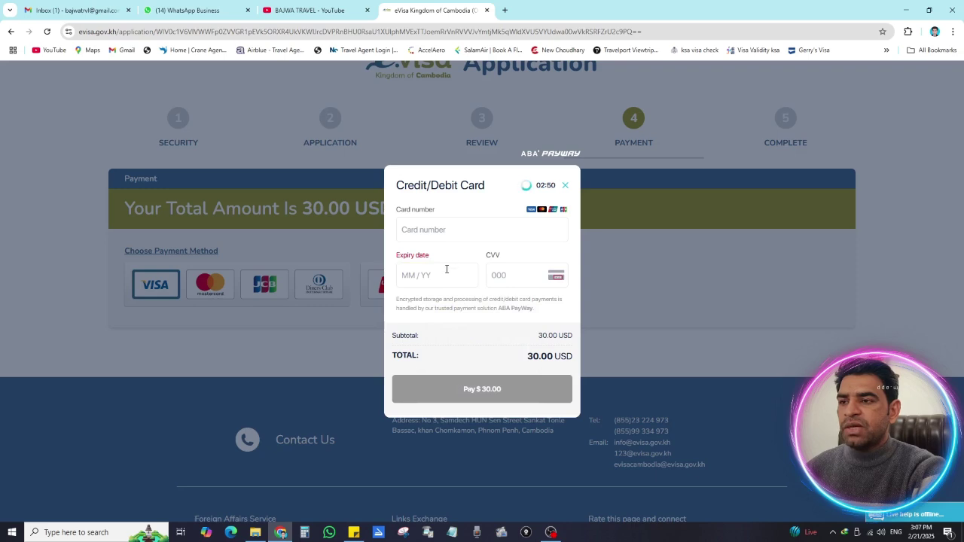
left_click(508, 275)
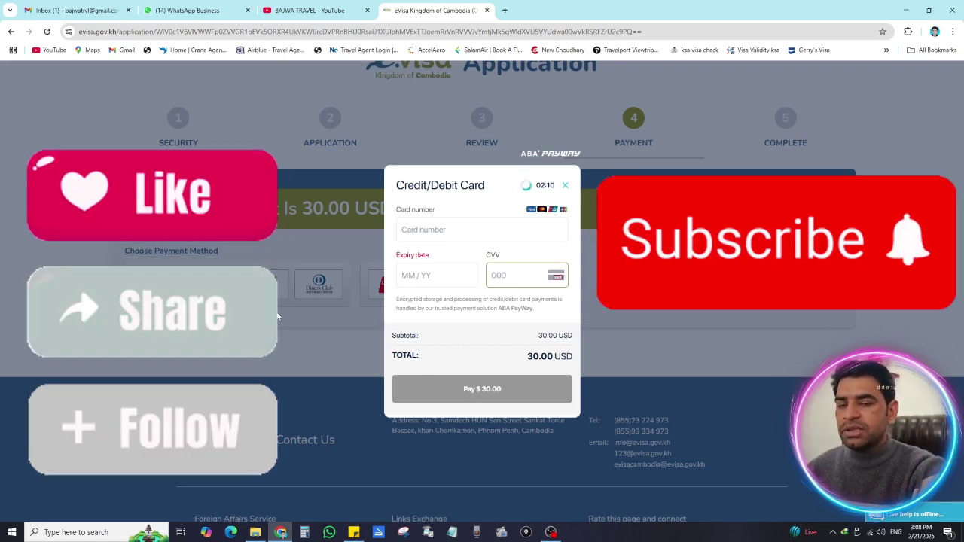
left_click(328, 10)
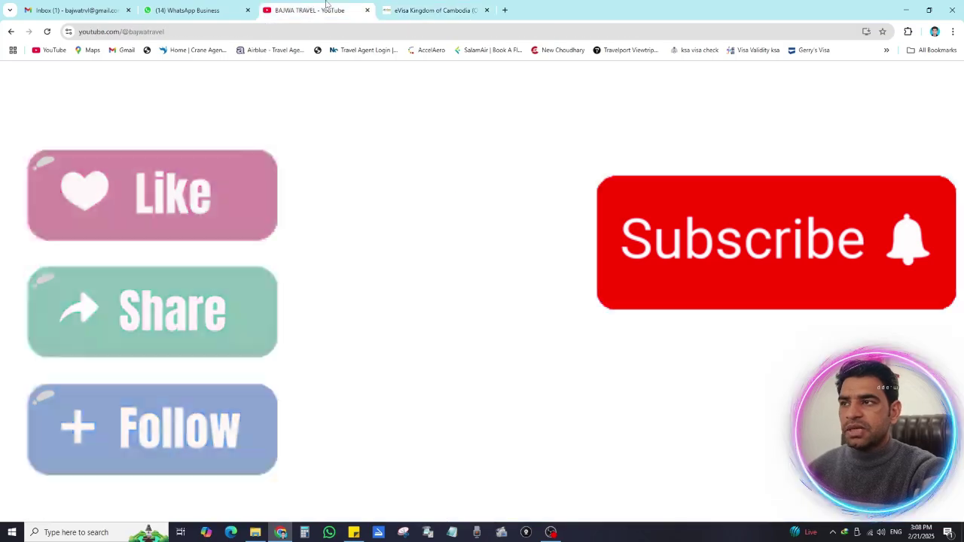